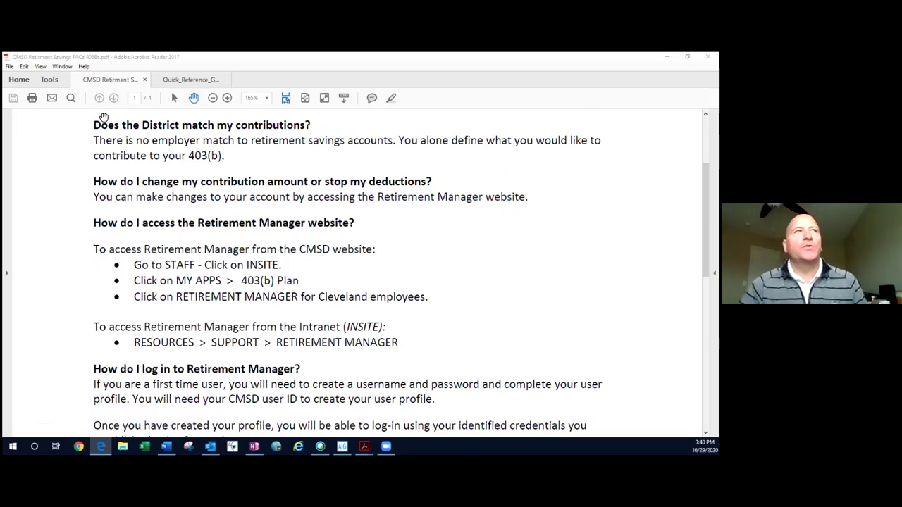
# - Look at the Quick Reference Guide, then return to the retirement savings FAQ and scroll down it
pyautogui.click(194, 78)
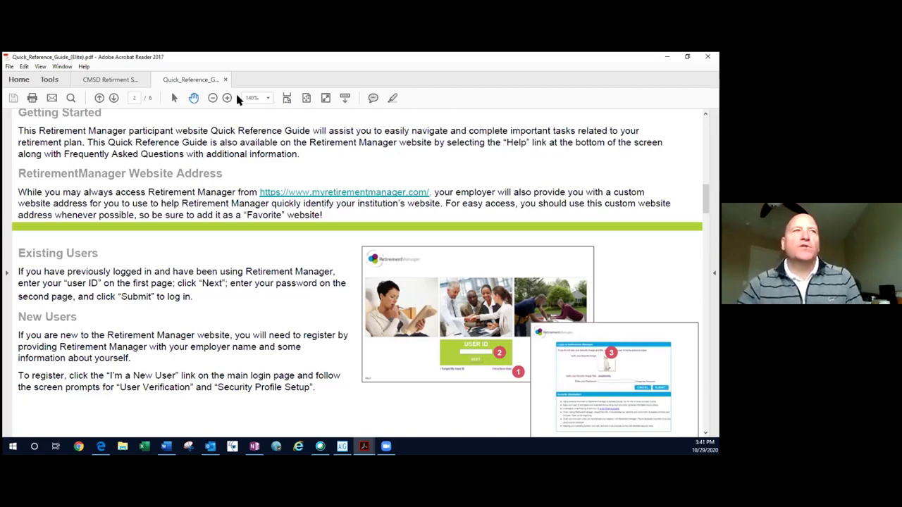
pyautogui.click(106, 79)
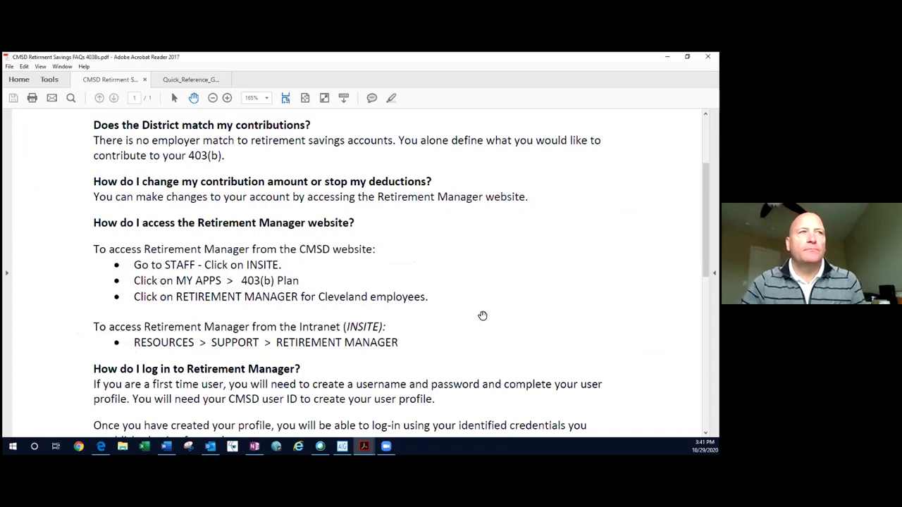
pyautogui.scroll(-3, 482, 315)
pyautogui.scroll(-2, 479, 317)
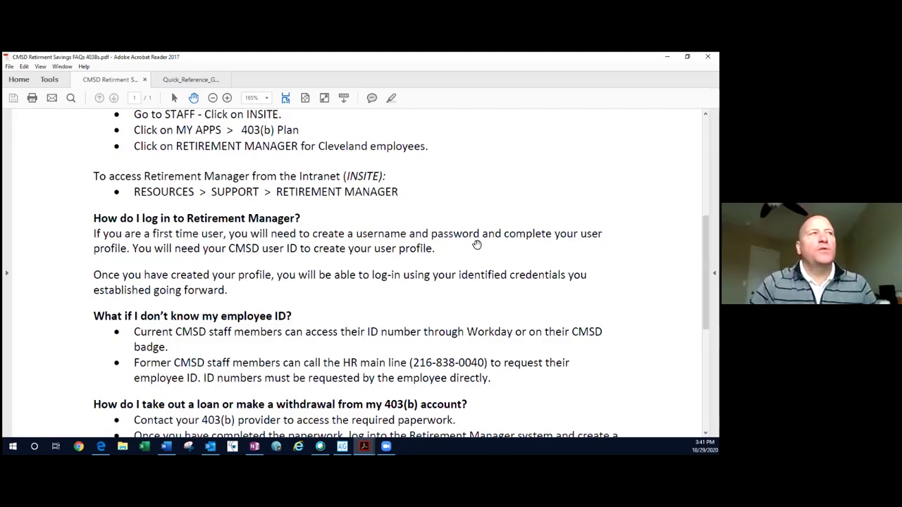
pyautogui.scroll(-1, 476, 245)
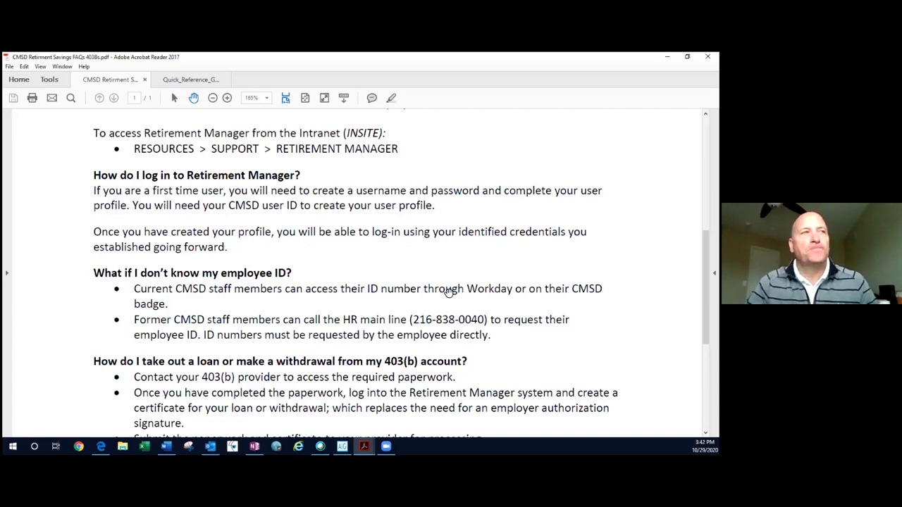
pyautogui.scroll(-2, 487, 310)
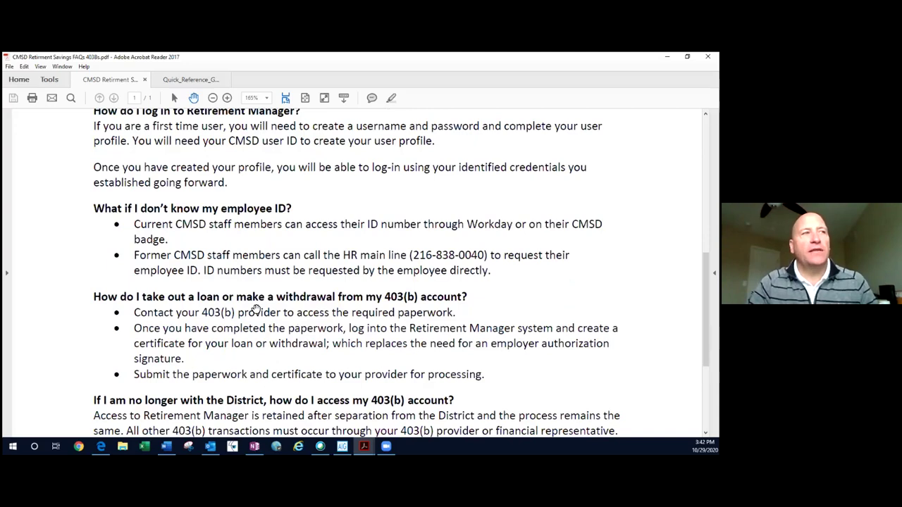
pyautogui.scroll(-2, 256, 310)
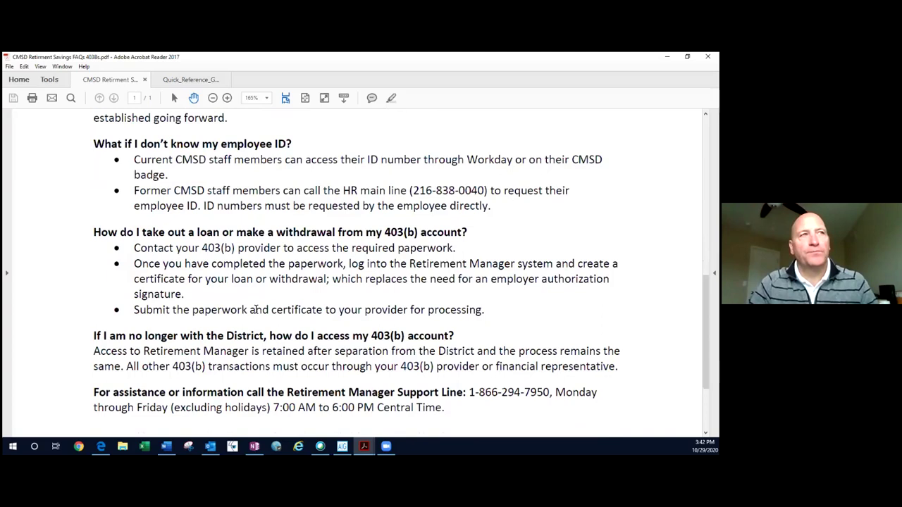
# - Scroll back up the FAQ and check the demo login on OneNote's Demo credentials page
pyautogui.scroll(3, 256, 310)
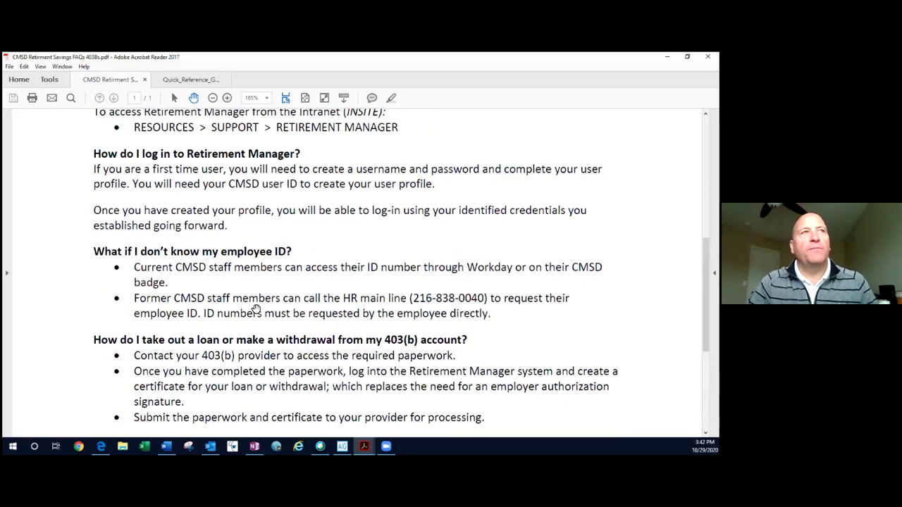
pyautogui.scroll(1, 257, 310)
pyautogui.scroll(3, 318, 177)
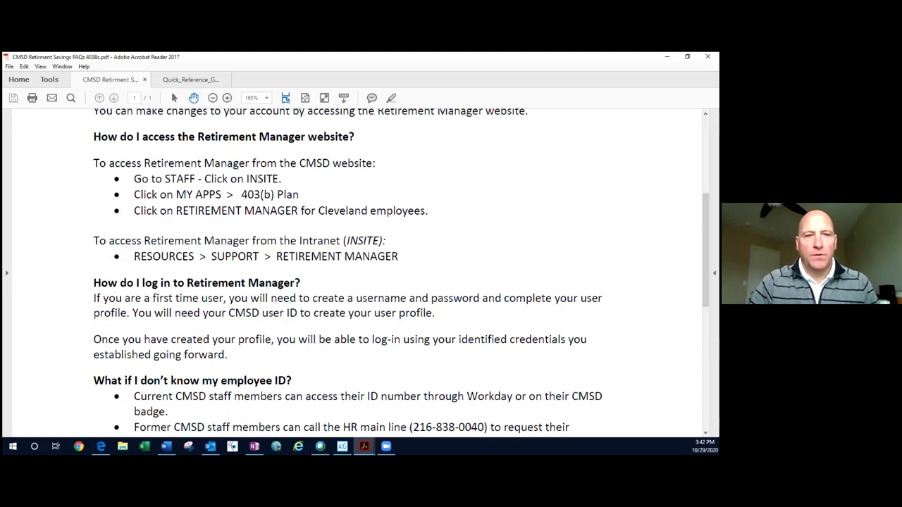
pyautogui.hotkey('alt', 'Tab')
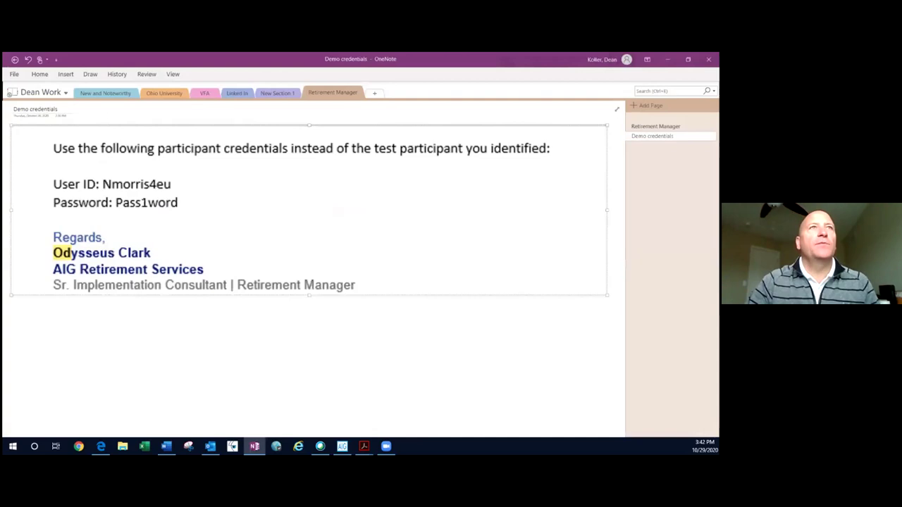
pyautogui.hotkey('alt', 'Tab')
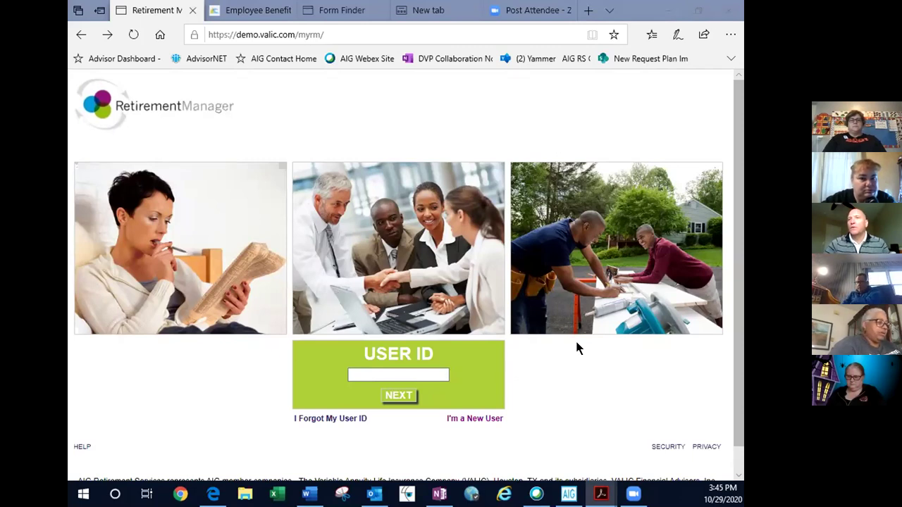
# - Register as a new user, picking CLEVELAND MUNICIPAL SCHOOL DISTRICT from a 'clev' employer search
pyautogui.click(484, 422)
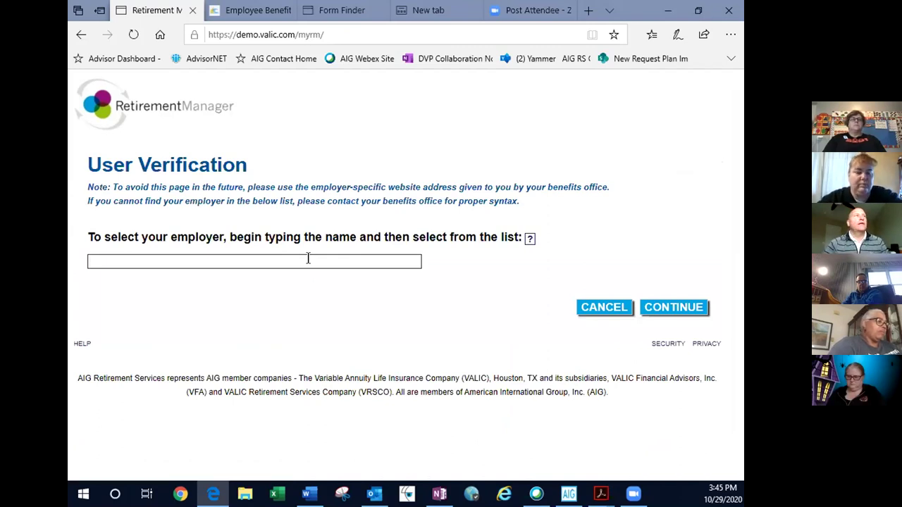
pyautogui.click(307, 258)
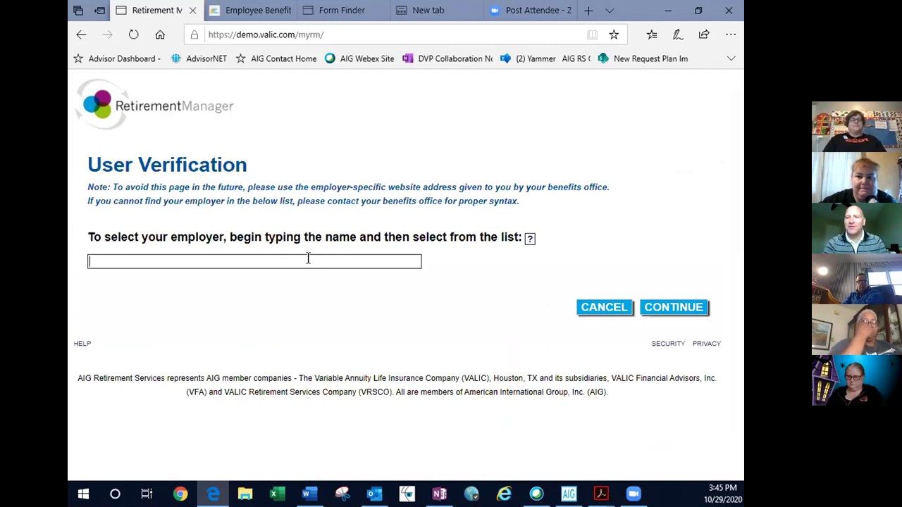
pyautogui.write('clev')
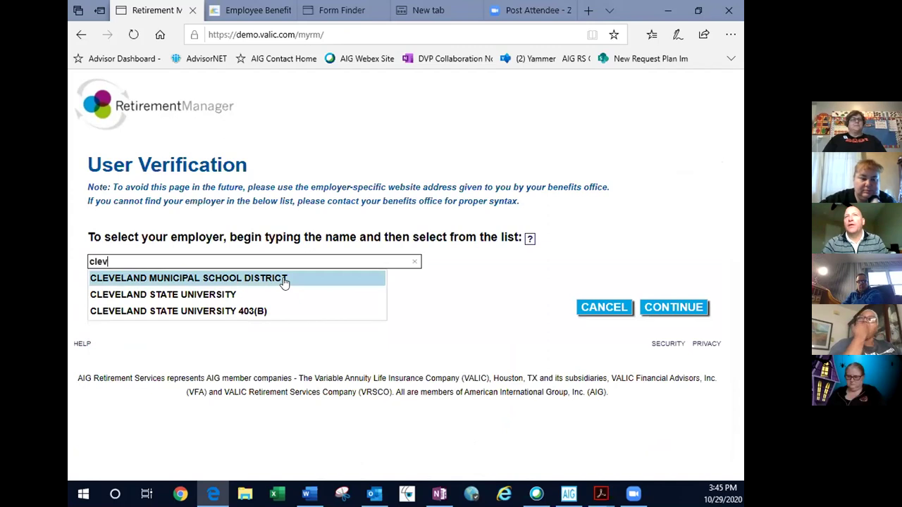
pyautogui.click(284, 280)
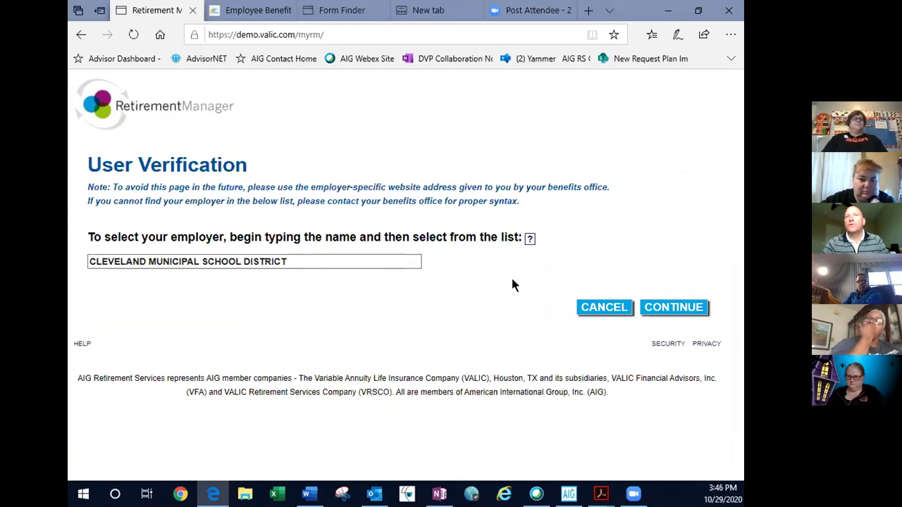
pyautogui.click(674, 308)
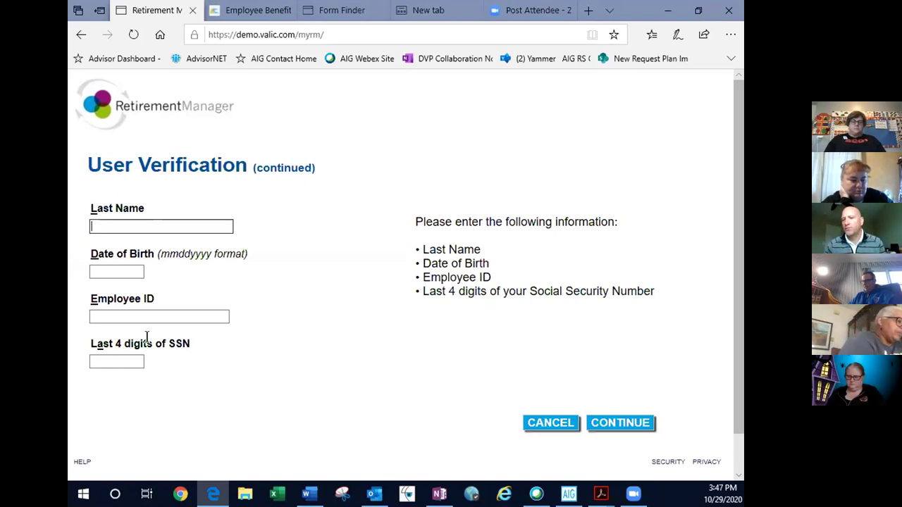
# - Go back to the employer selection page
pyautogui.click(82, 36)
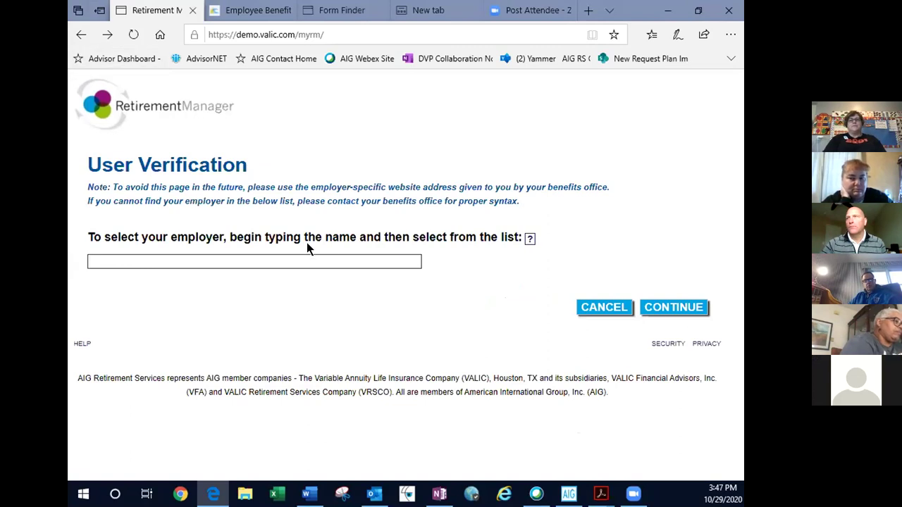
# - Search 'clevel', select CLEVELAND MUNICIPAL SCHOOL DISTRICT as the employer, and continue
pyautogui.click(299, 260)
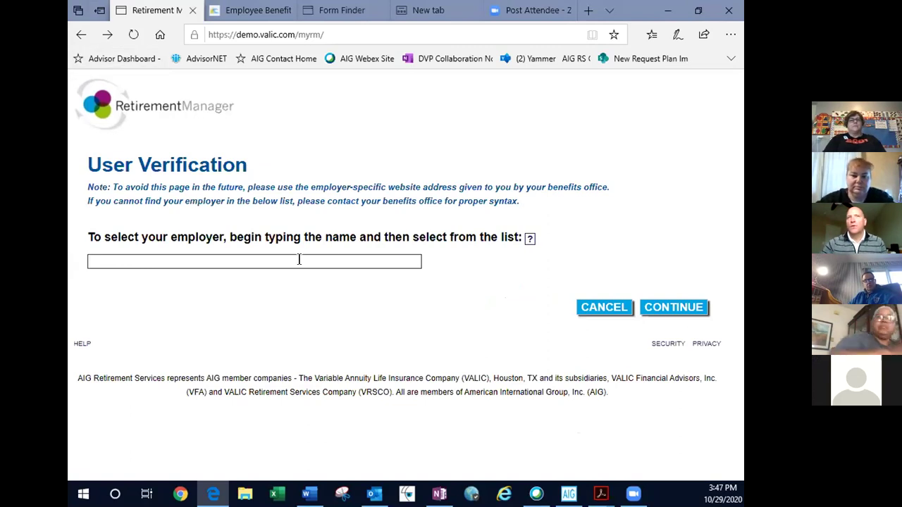
pyautogui.write('clevel')
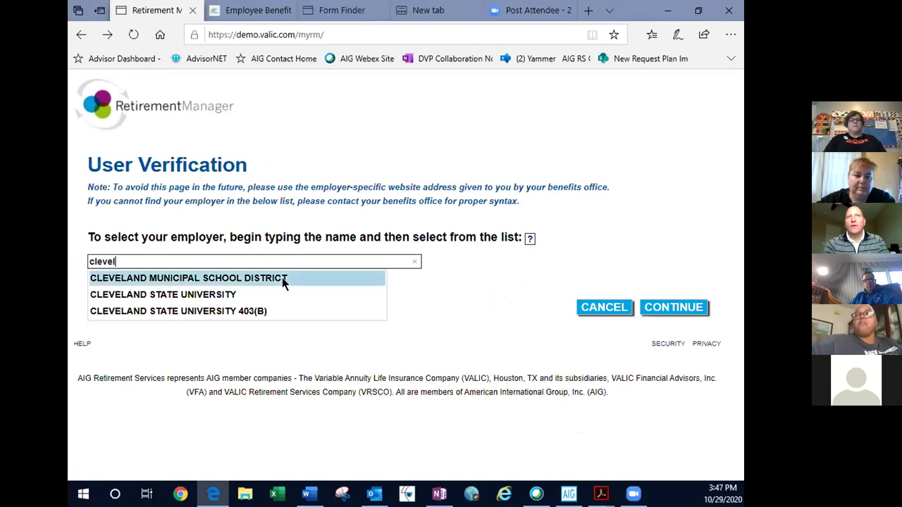
pyautogui.click(285, 279)
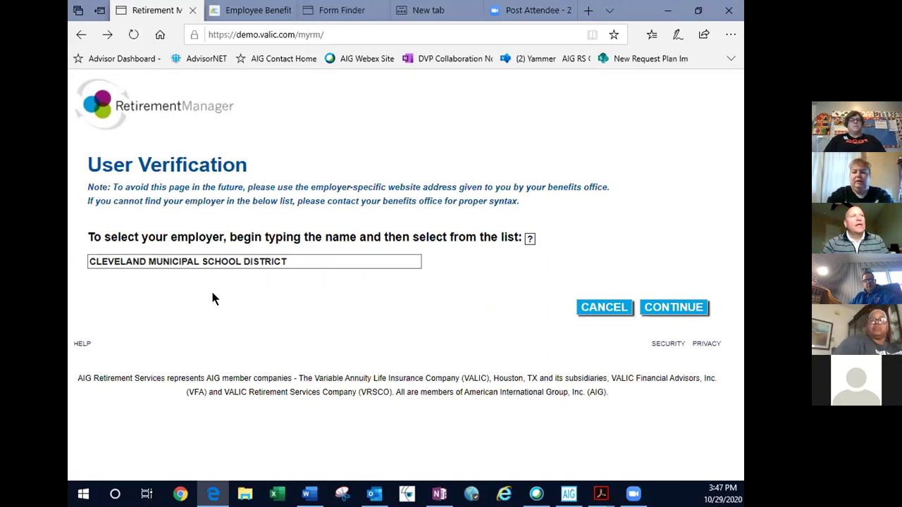
pyautogui.click(678, 310)
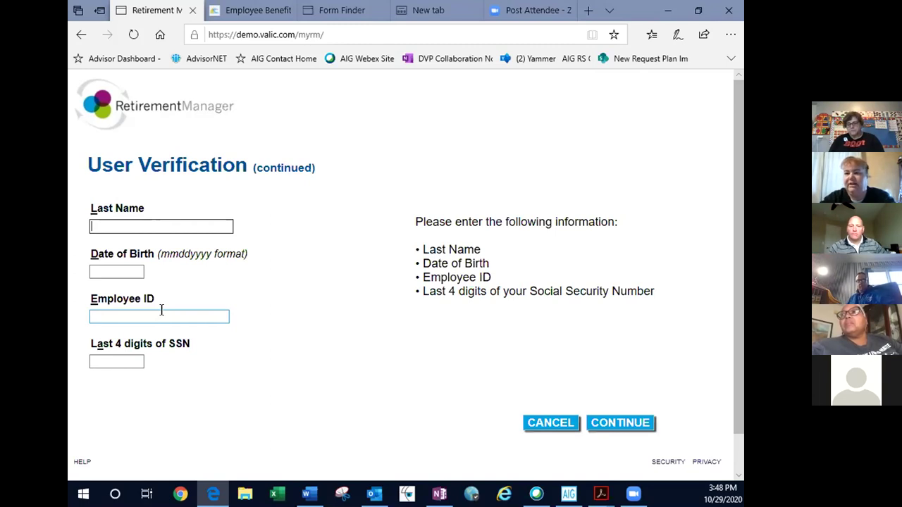
pyautogui.write('Koll')
pyautogui.press('BackSpace')
pyautogui.press('BackSpace')
pyautogui.press('BackSpace')
pyautogui.press('BackSpace')
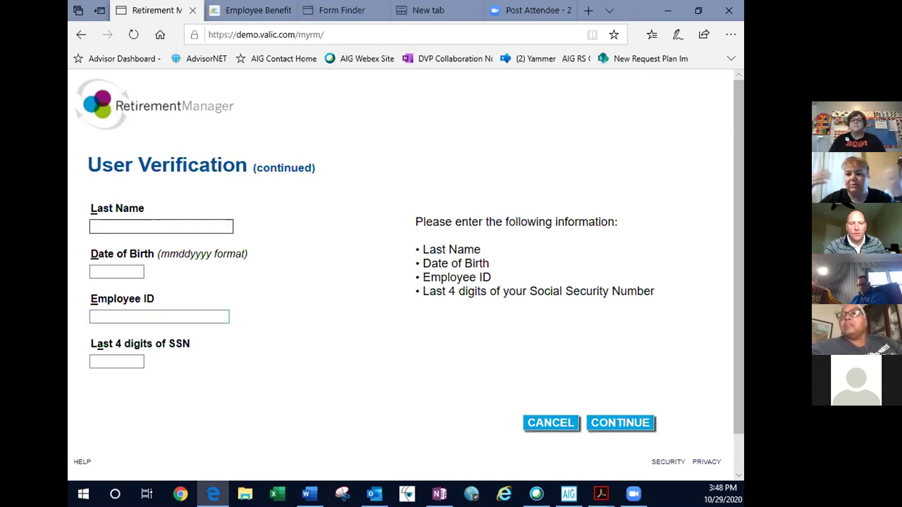
pyautogui.hotkey('alt', 'Tab')
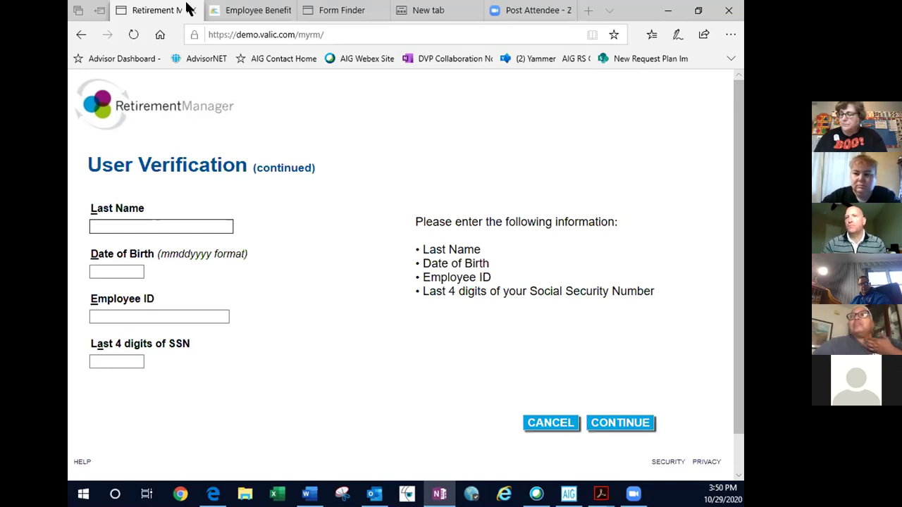
# - Return to the login page and sign in with the demo user ID and password
pyautogui.click(81, 37)
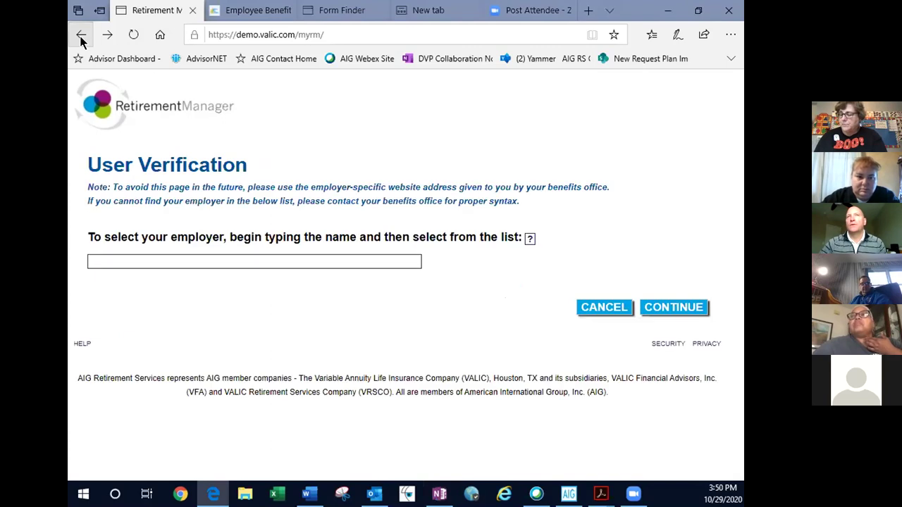
pyautogui.click(81, 37)
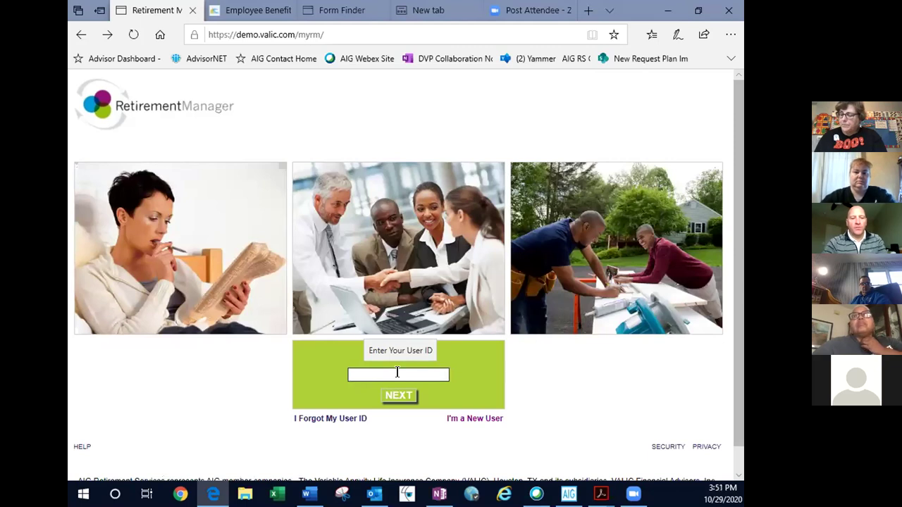
pyautogui.click(397, 373)
pyautogui.write('de')
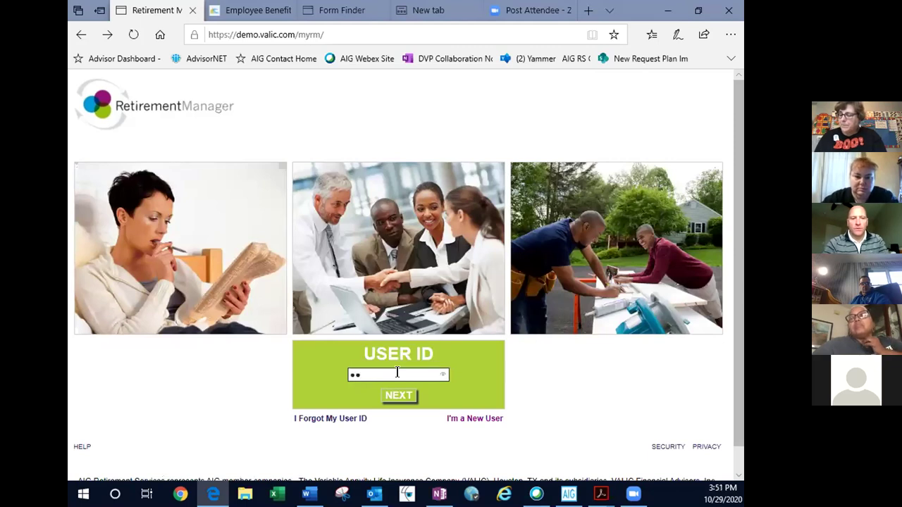
pyautogui.write('mo123')
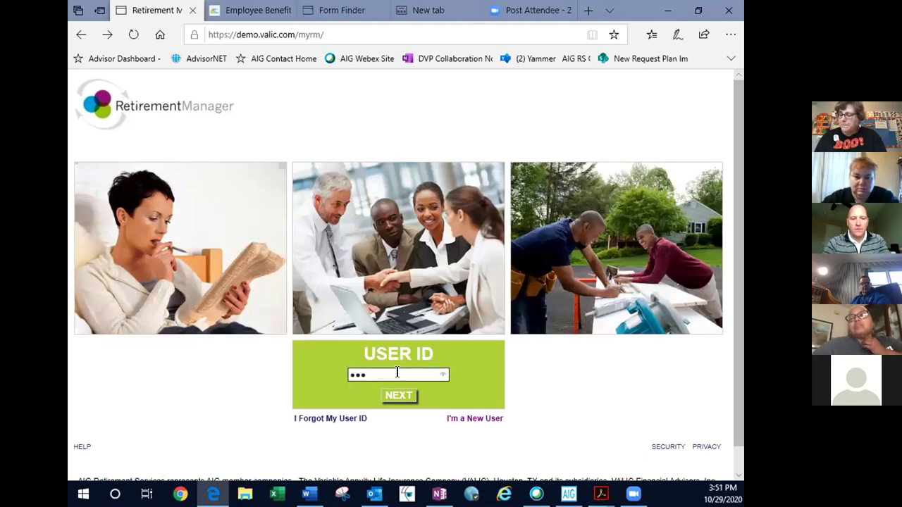
pyautogui.write('4')
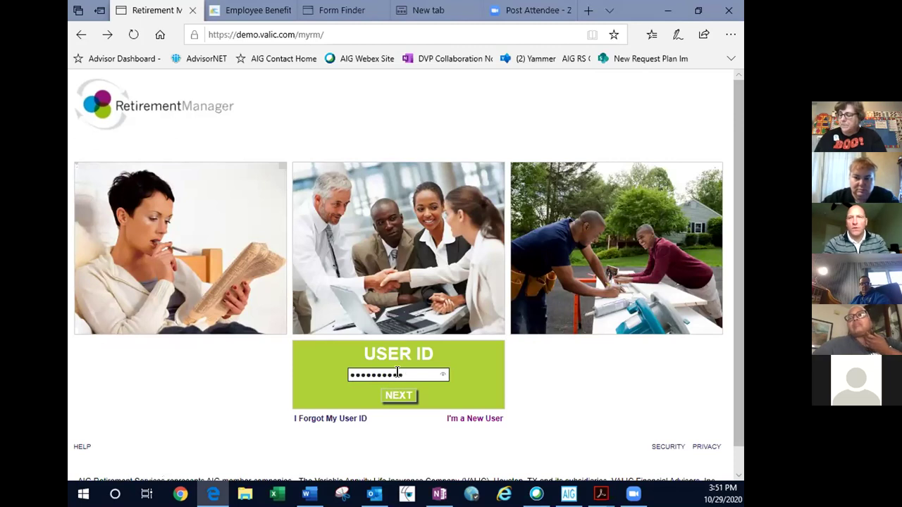
pyautogui.click(389, 397)
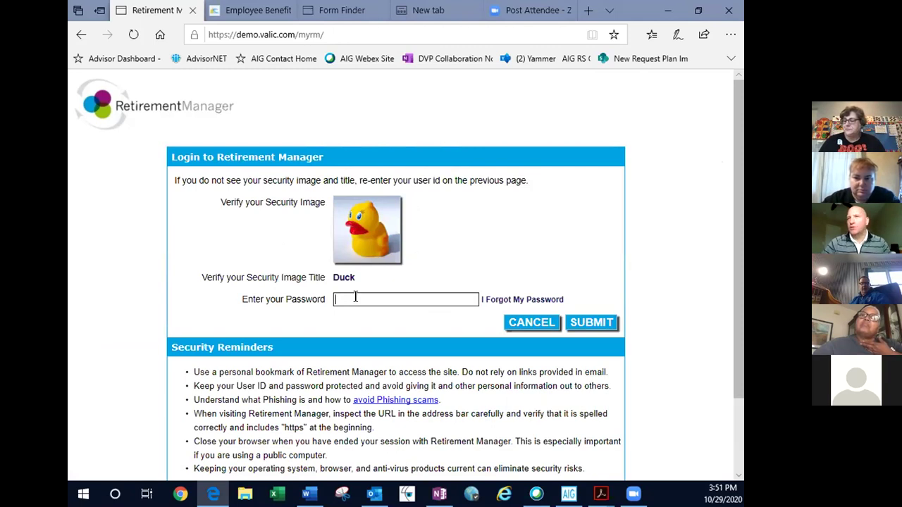
pyautogui.write('•••••••••')
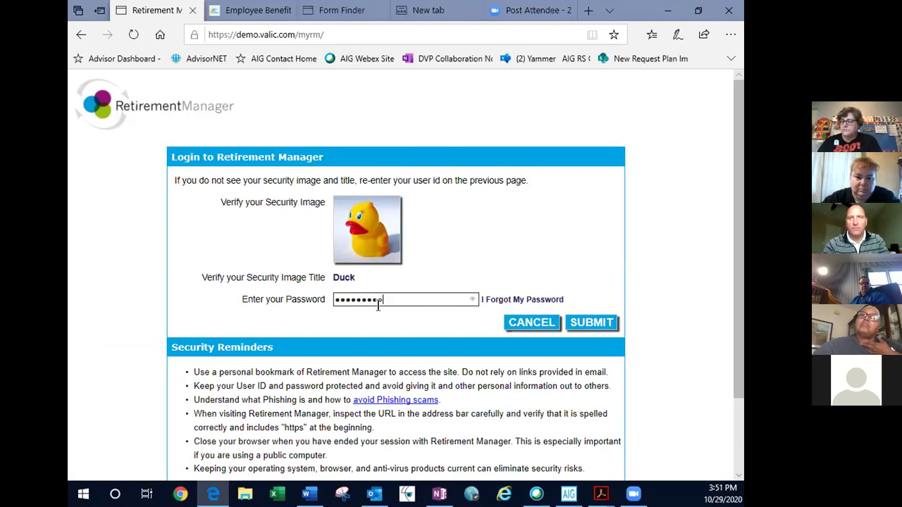
pyautogui.click(593, 322)
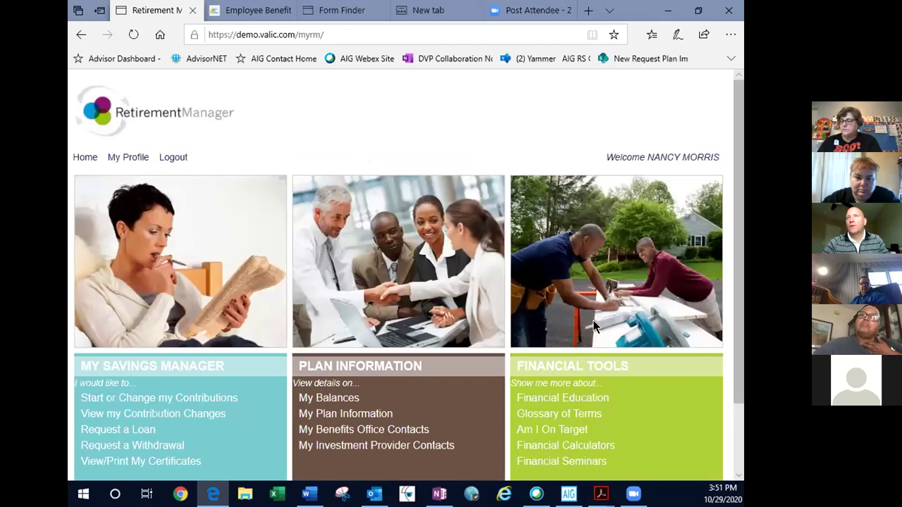
pyautogui.scroll(-2, 593, 326)
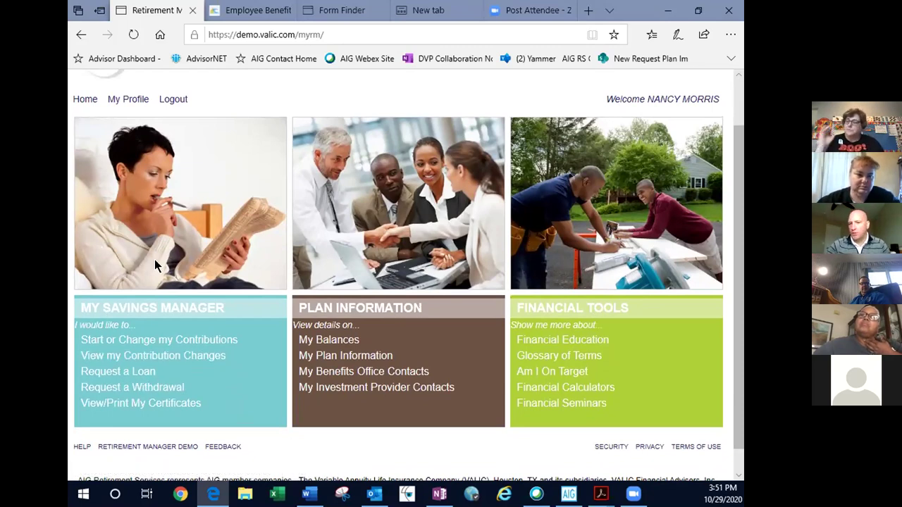
# - Begin a contribution change for the City School 403B Plan from the 11/30/2020 pay date
pyautogui.click(162, 340)
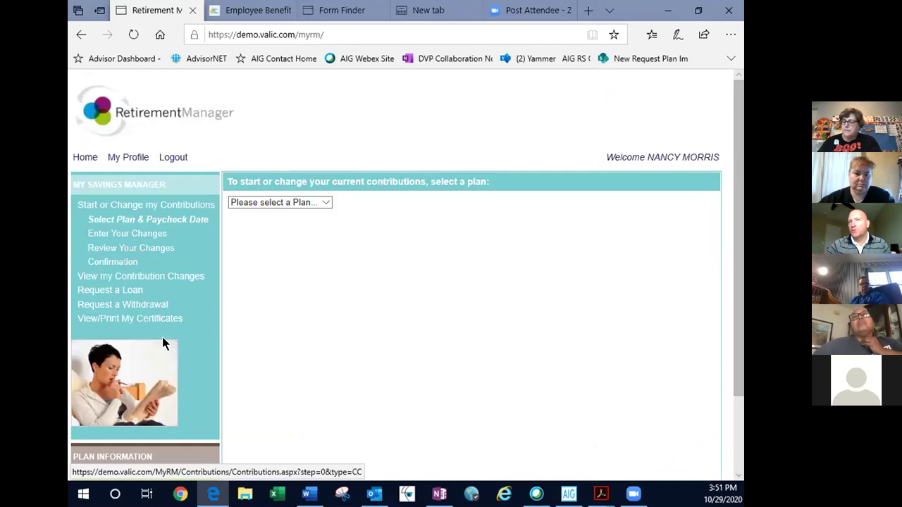
pyautogui.click(284, 200)
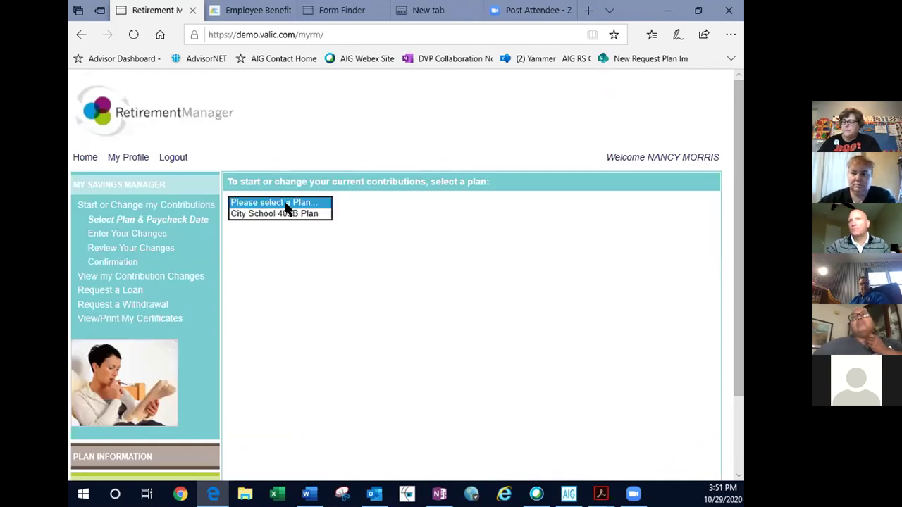
pyautogui.click(287, 213)
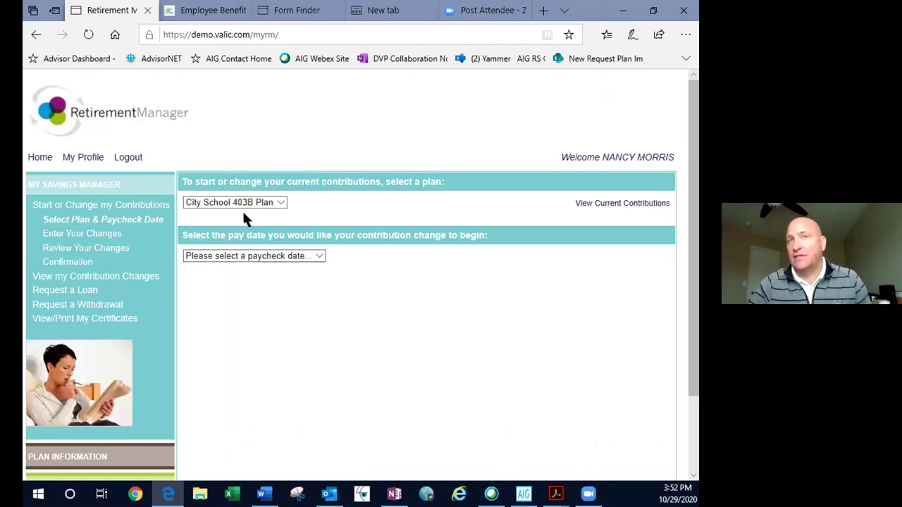
pyautogui.click(250, 256)
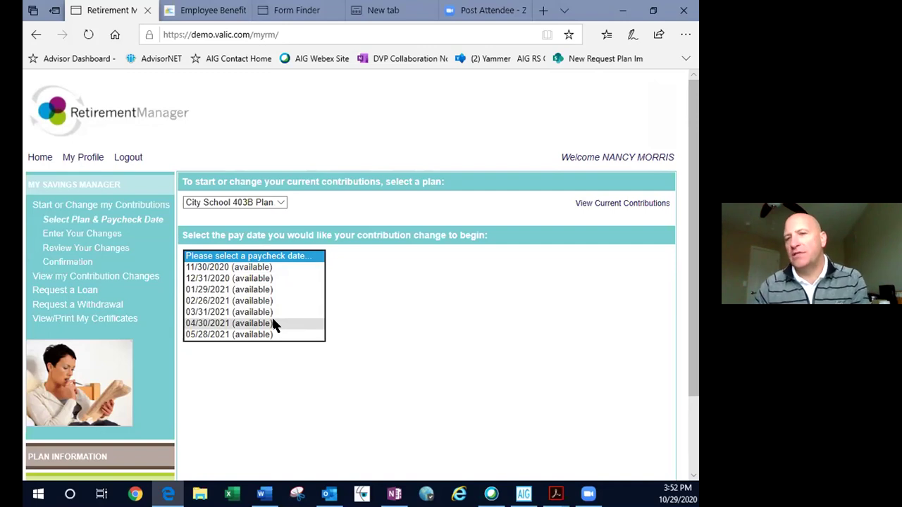
pyautogui.click(281, 268)
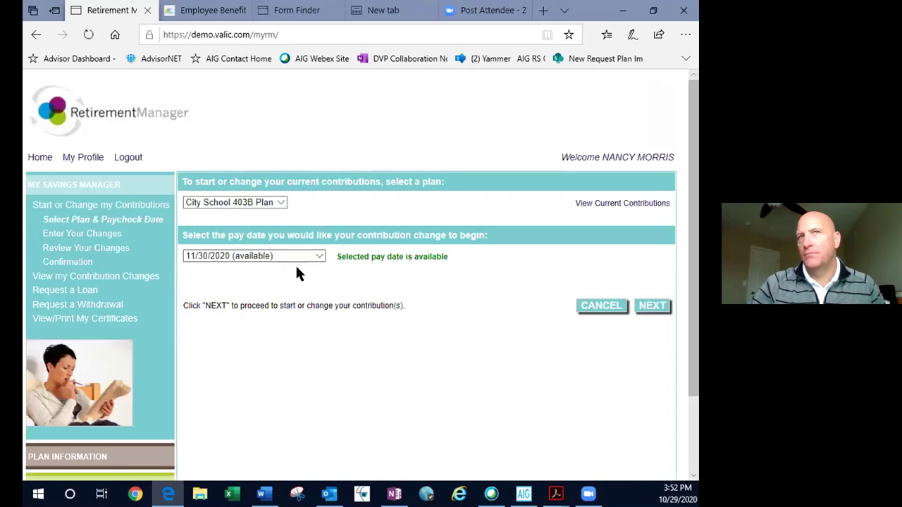
pyautogui.click(661, 306)
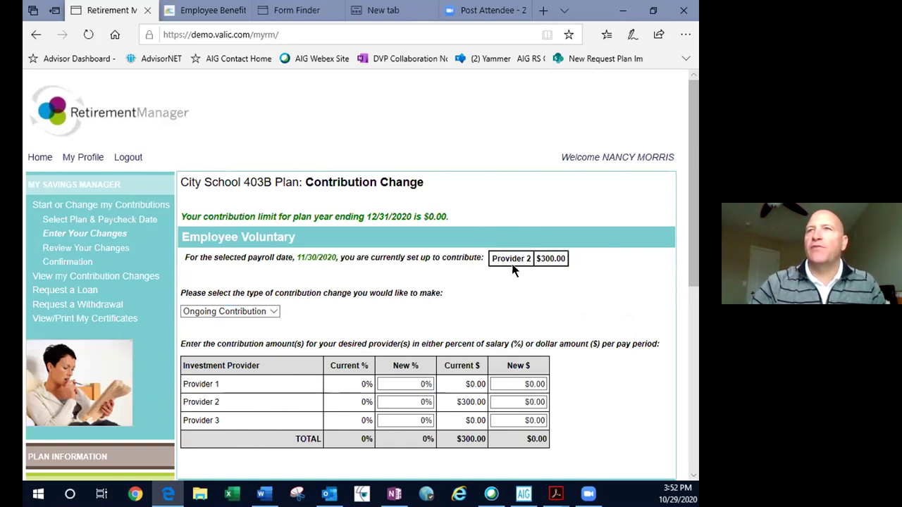
# - Set the contribution change type to Stop Contributing and continue to the review
pyautogui.click(198, 313)
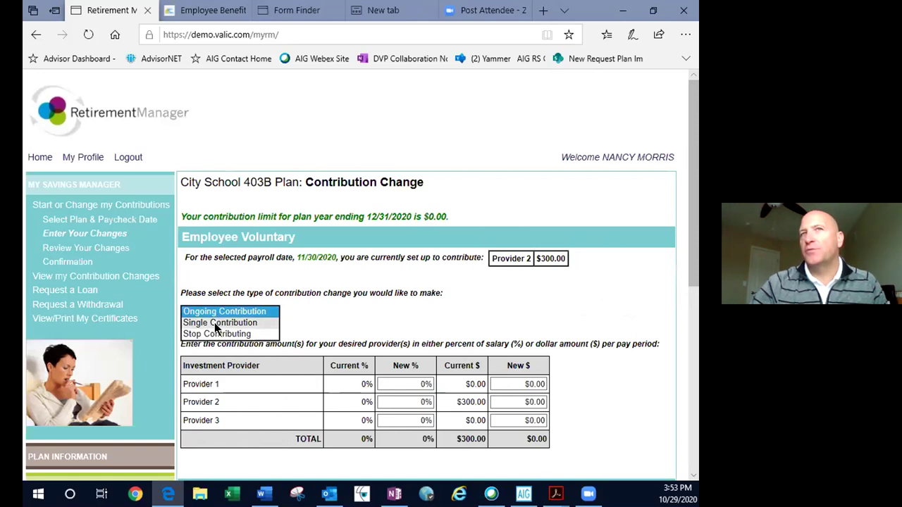
pyautogui.click(214, 324)
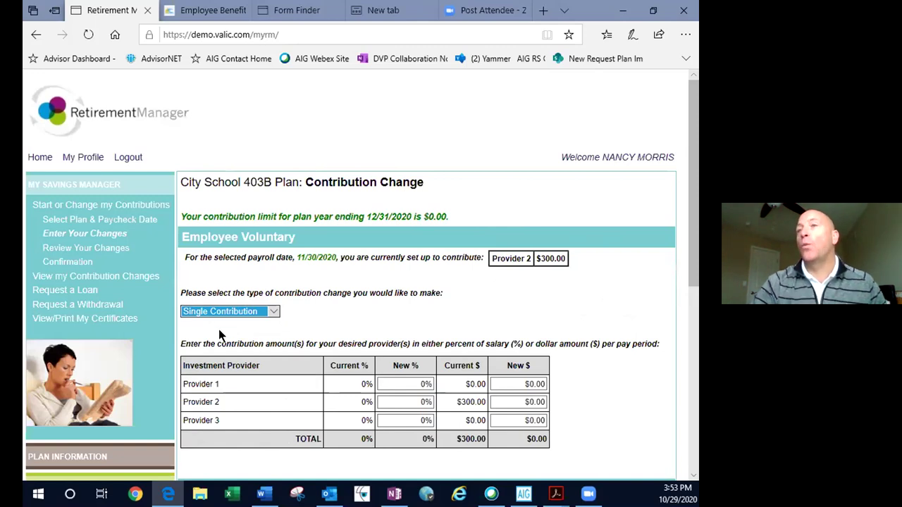
pyautogui.click(226, 312)
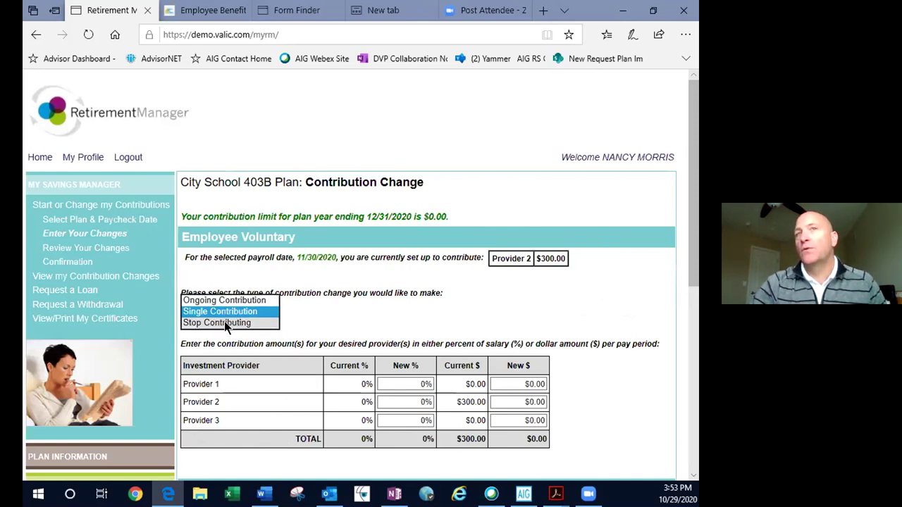
pyautogui.click(224, 322)
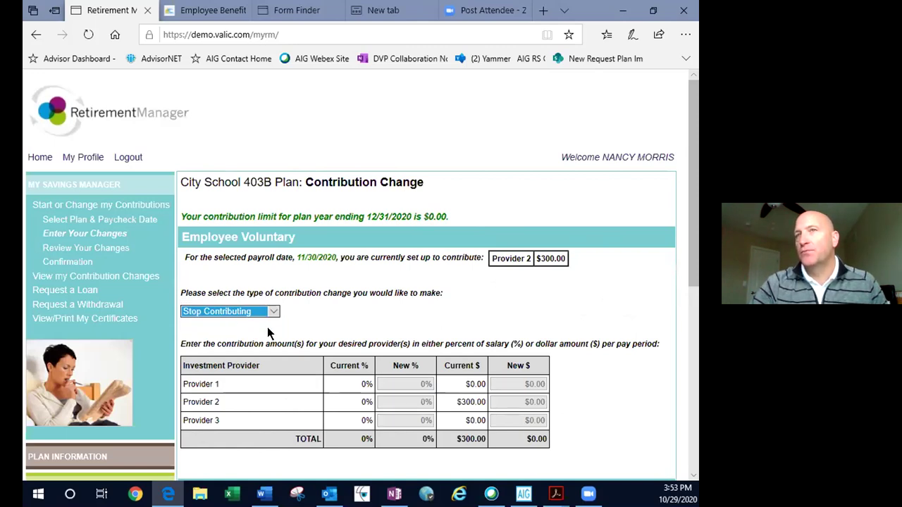
pyautogui.scroll(-2, 605, 348)
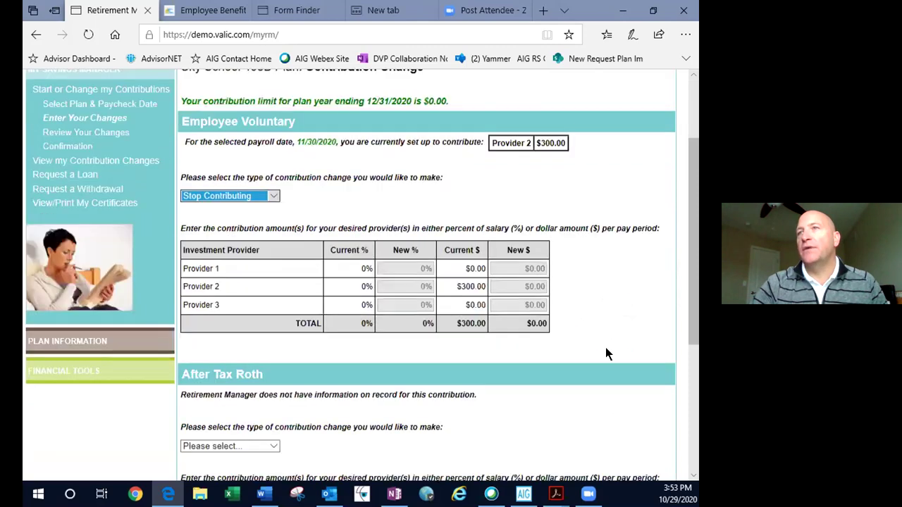
pyautogui.scroll(-2, 605, 348)
pyautogui.scroll(2, 605, 352)
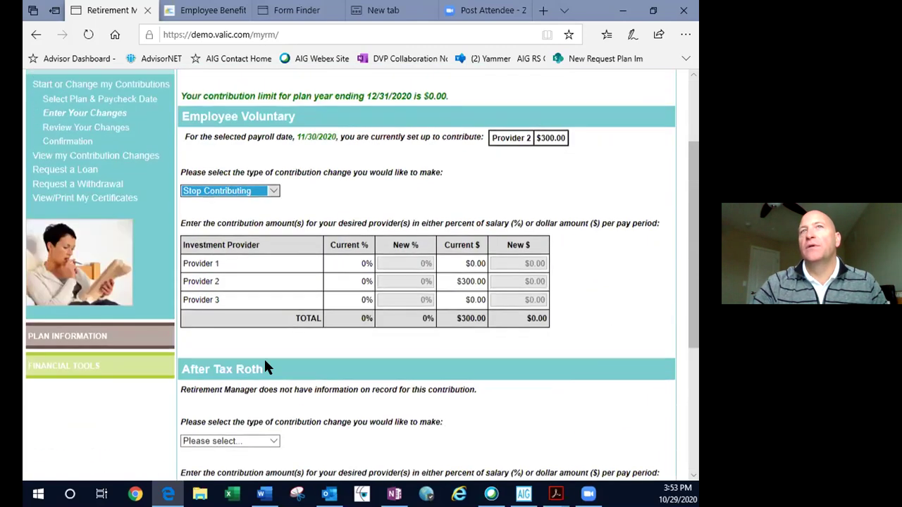
pyautogui.scroll(-1, 521, 390)
pyautogui.scroll(-3, 522, 390)
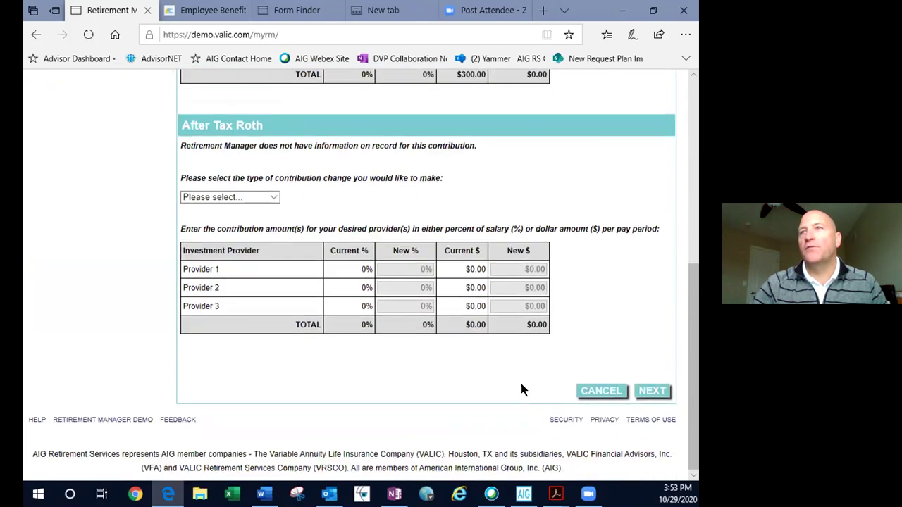
pyautogui.click(644, 393)
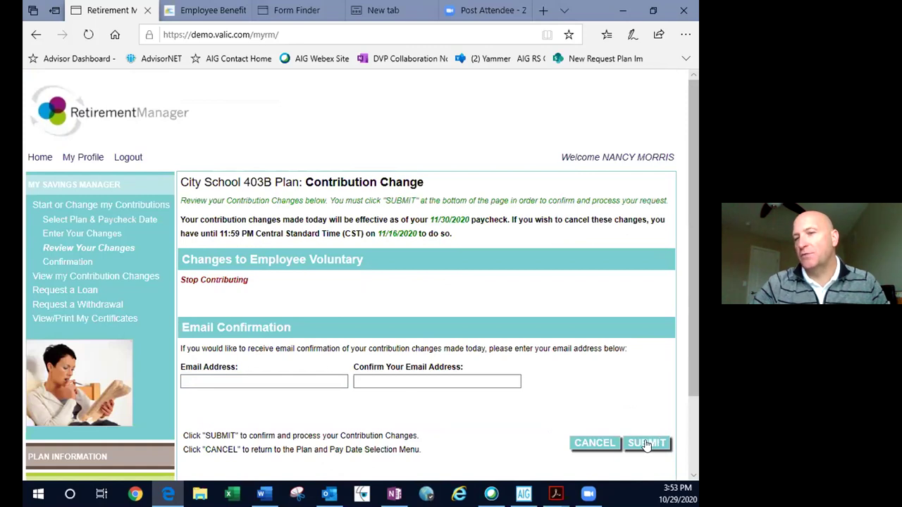
pyautogui.click(26, 37)
pyautogui.click(27, 37)
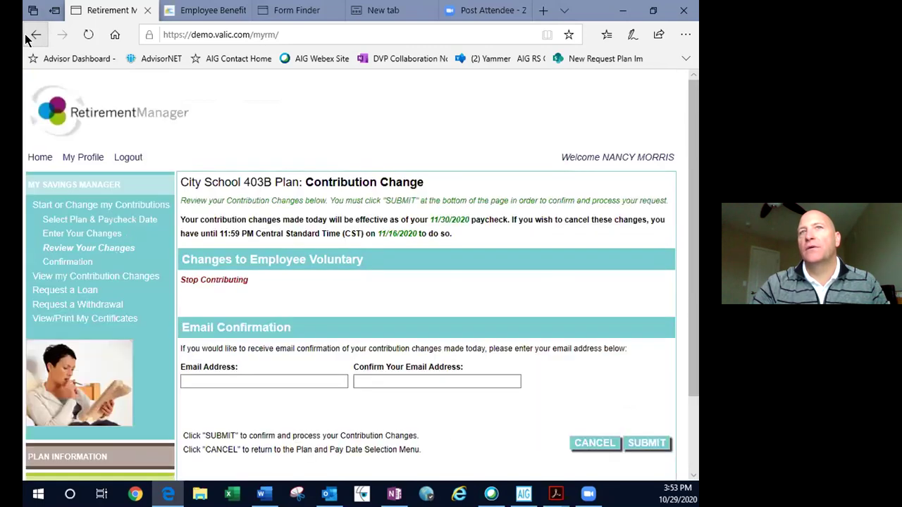
pyautogui.click(27, 37)
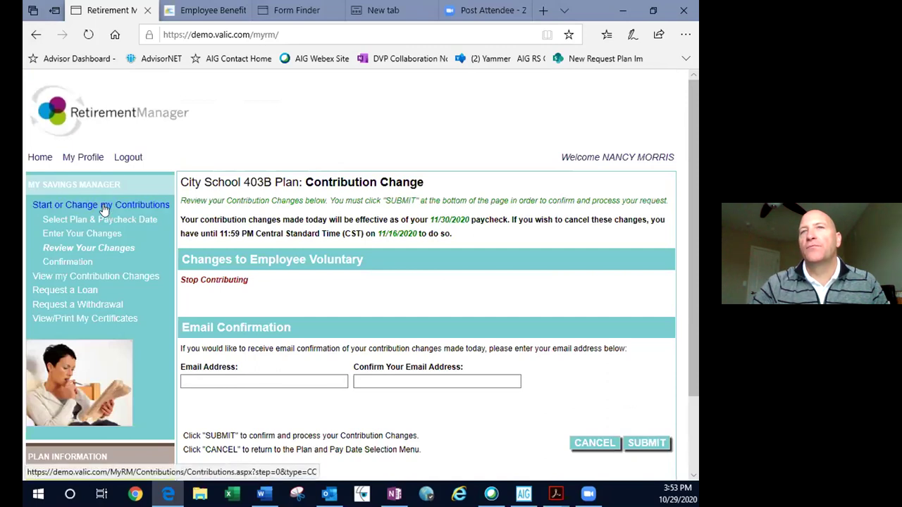
pyautogui.click(104, 207)
# - Choose the City School 403B Plan with the 11/30/2020 paycheck date and continue
pyautogui.click(228, 202)
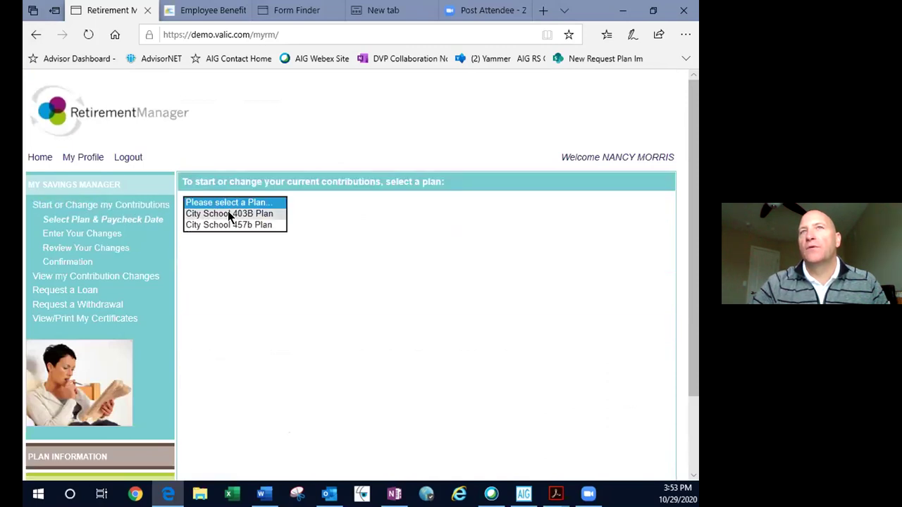
pyautogui.click(227, 214)
pyautogui.click(219, 258)
pyautogui.click(217, 266)
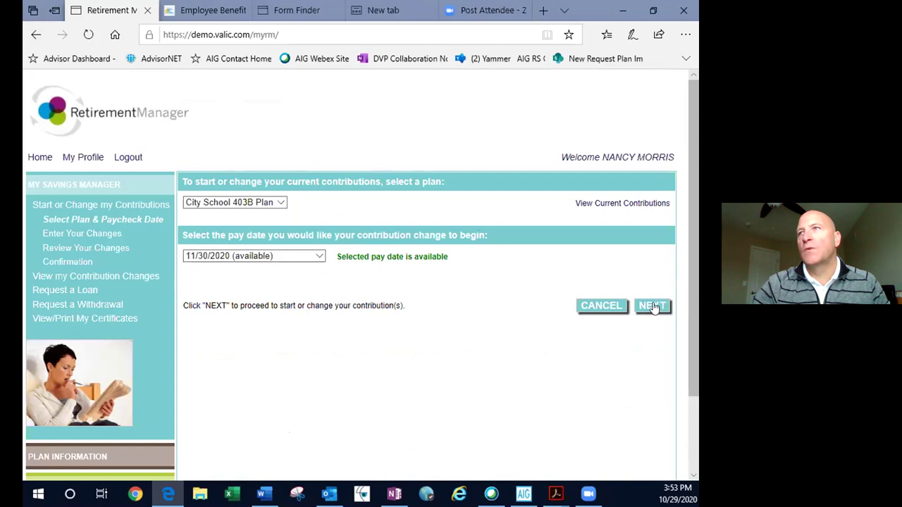
pyautogui.click(653, 306)
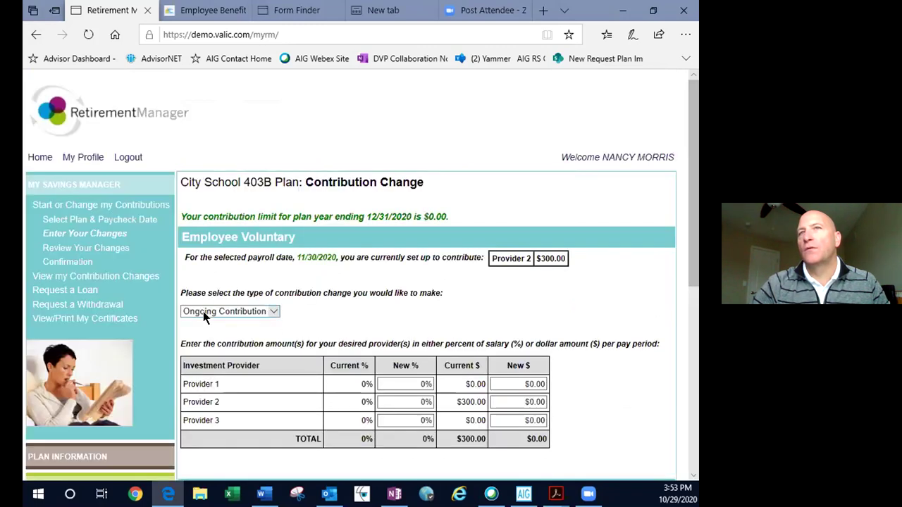
# - Set the change type to Ongoing Contribution and select the $300.00 Provider 2 amount
pyautogui.click(207, 312)
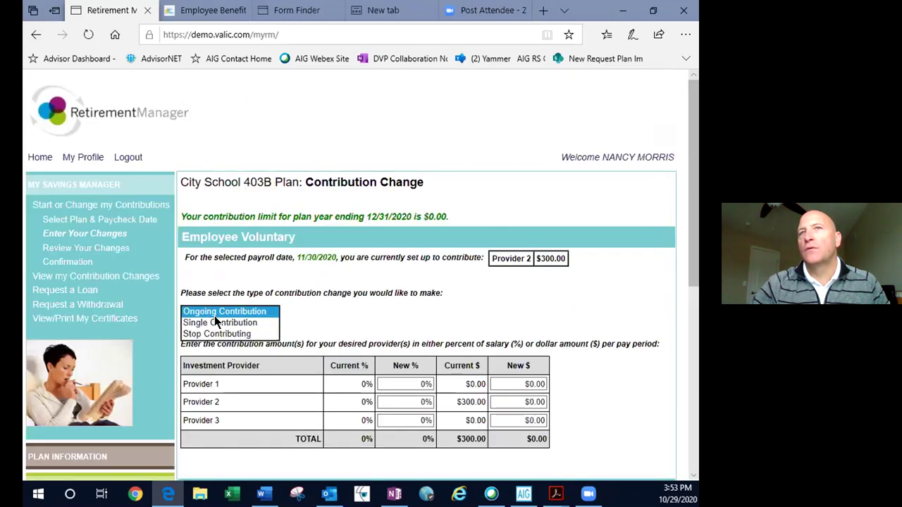
pyautogui.click(216, 322)
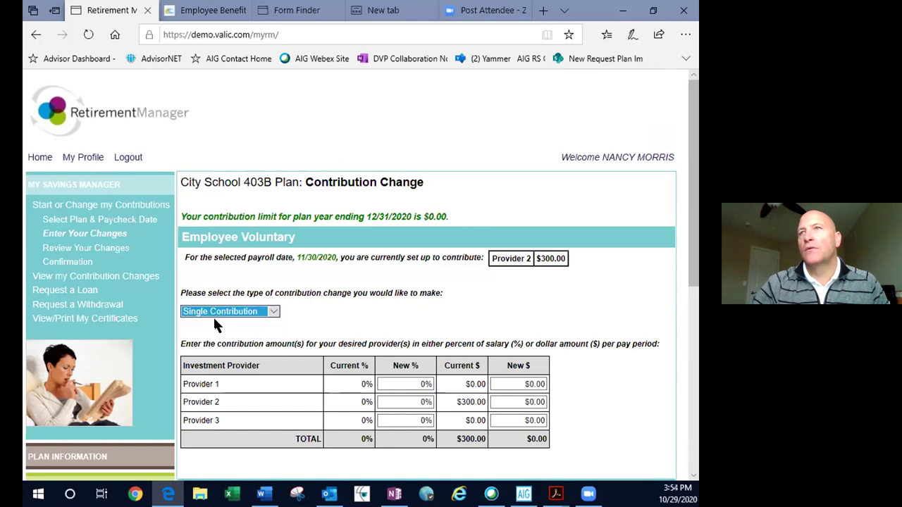
pyautogui.click(226, 310)
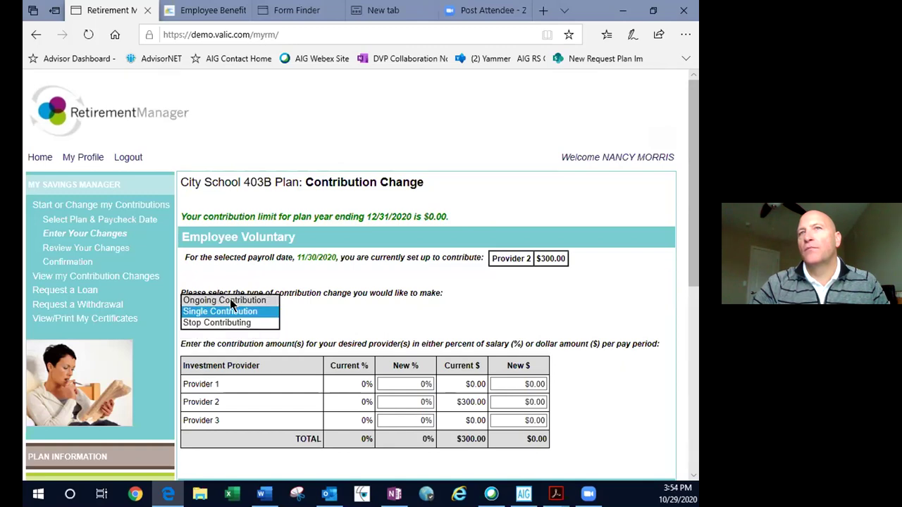
pyautogui.click(229, 299)
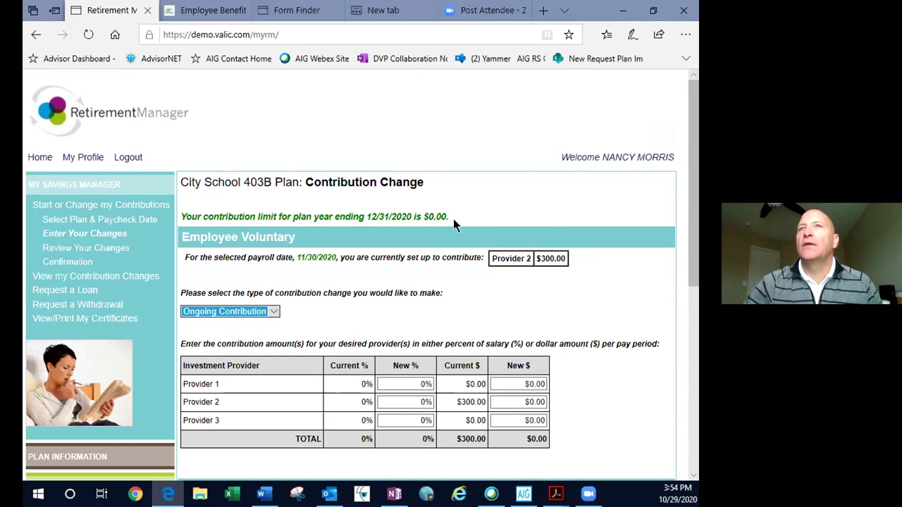
pyautogui.doubleClick(563, 252)
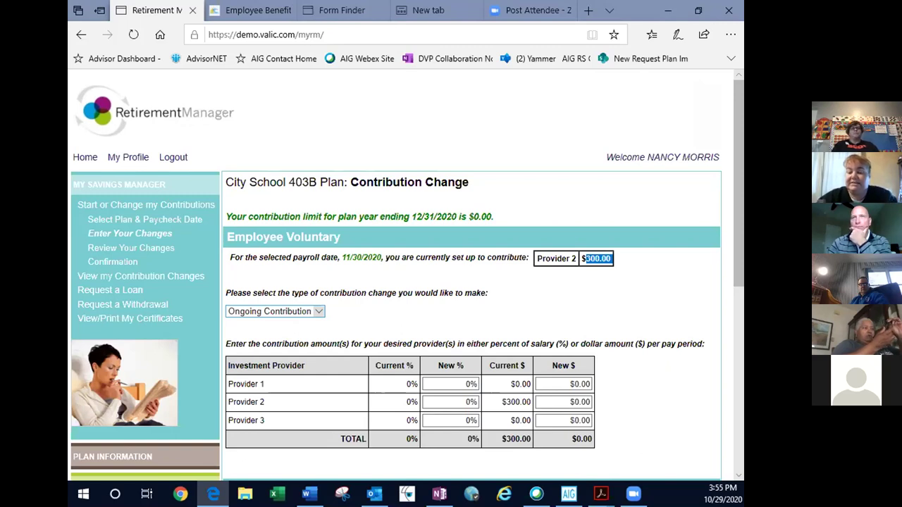
# - Go through Plan Information and My Savings Manager to reopen Start or Change my Contributions
pyautogui.click(112, 457)
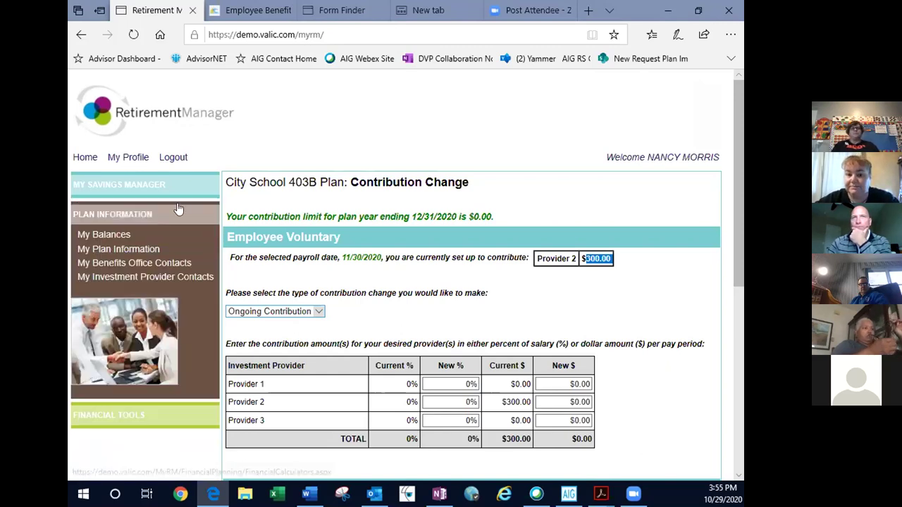
pyautogui.click(152, 185)
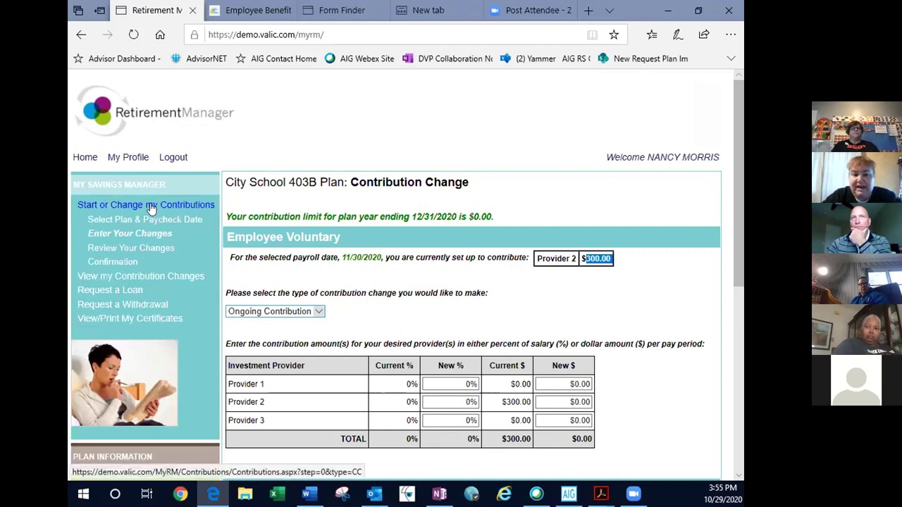
pyautogui.click(153, 208)
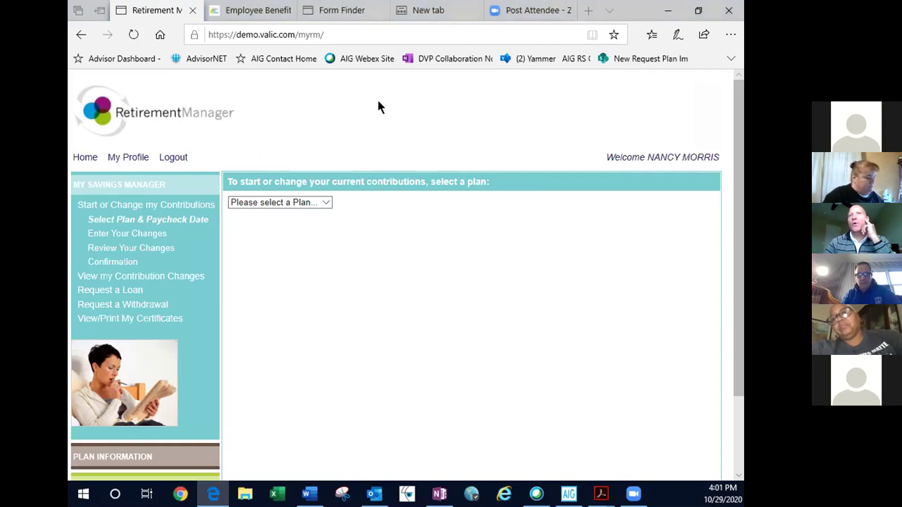
pyautogui.click(231, 110)
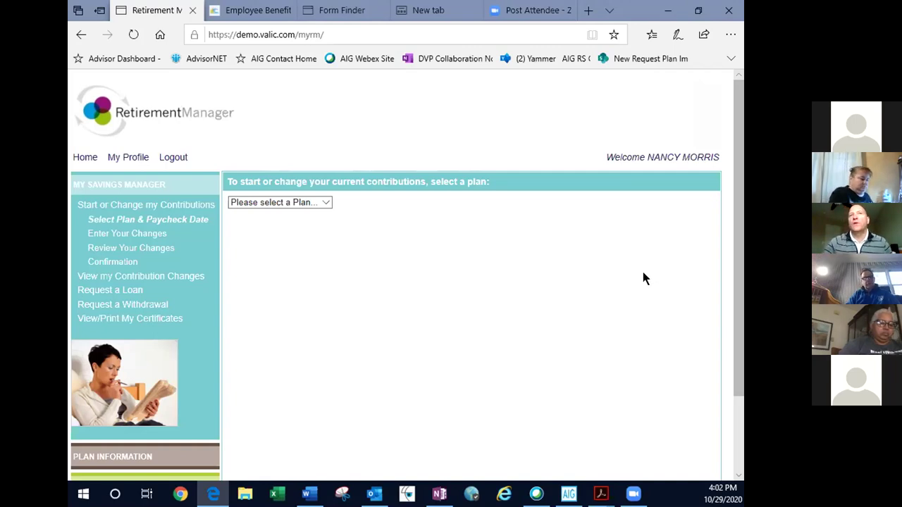
pyautogui.click(117, 290)
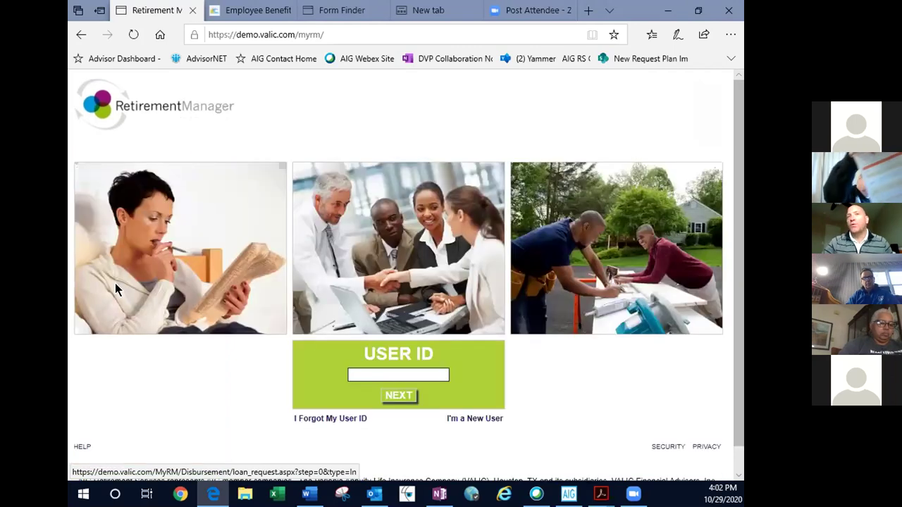
# - Sign in with the member's user ID and password, correcting one extra password character
pyautogui.click(396, 374)
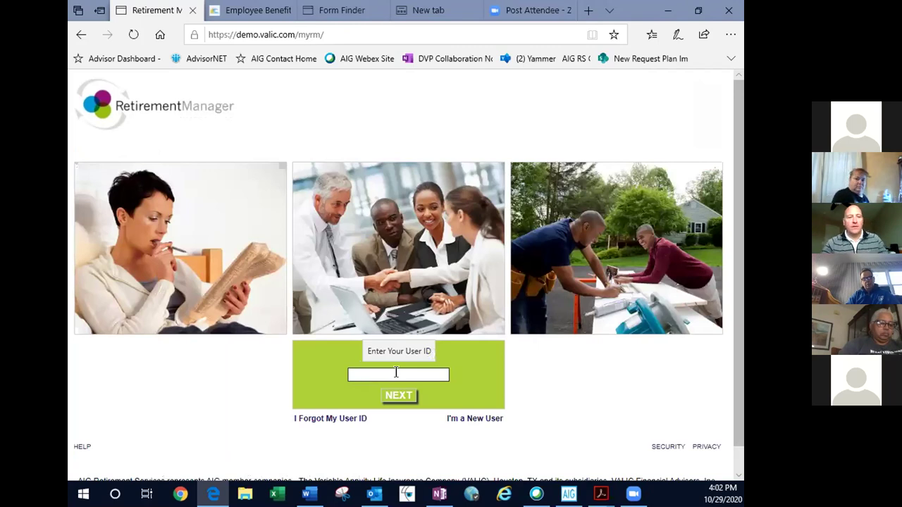
pyautogui.write('••••••')
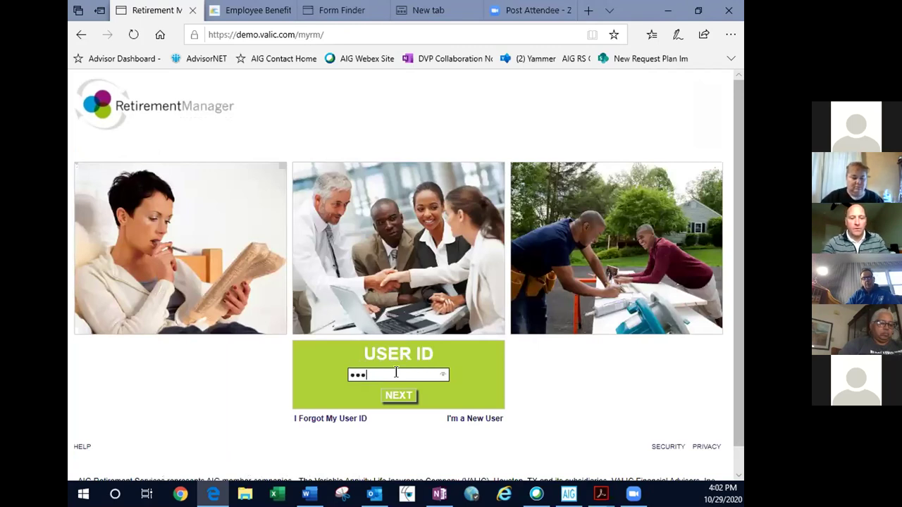
pyautogui.write('•')
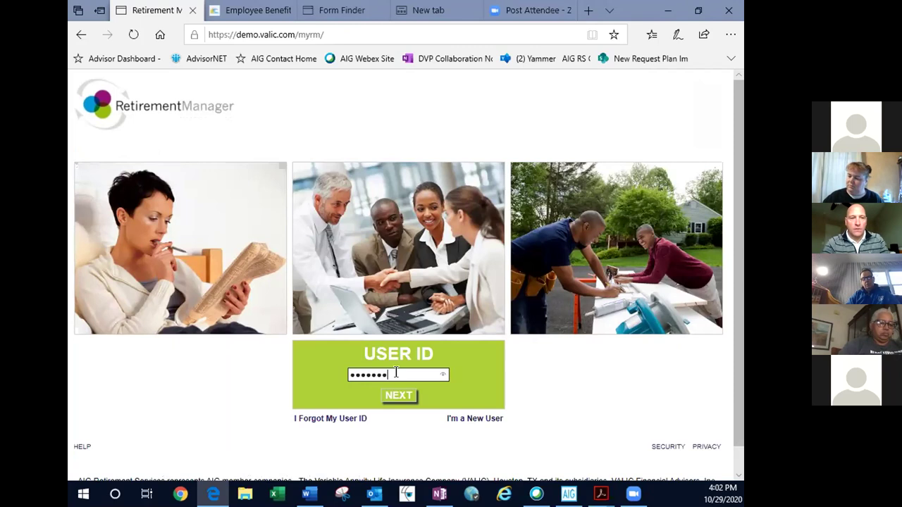
pyautogui.write('••')
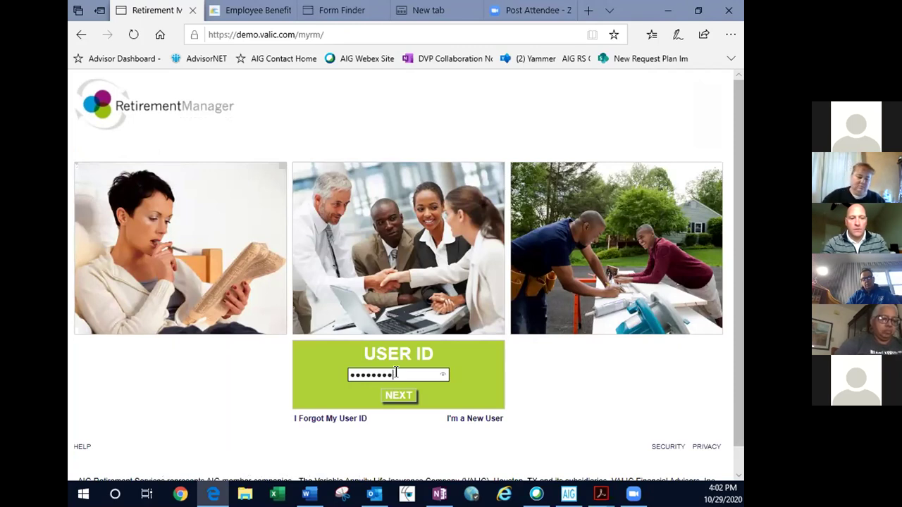
pyautogui.click(399, 396)
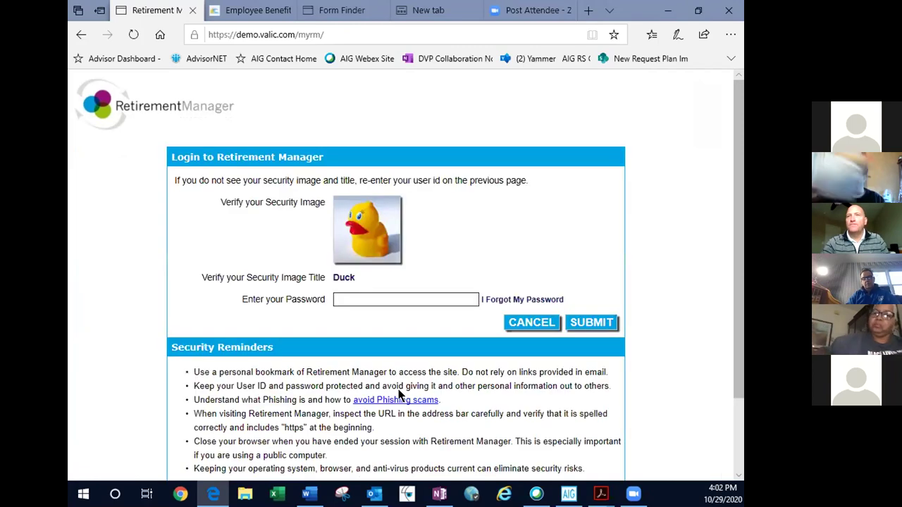
pyautogui.click(371, 299)
pyautogui.write('•')
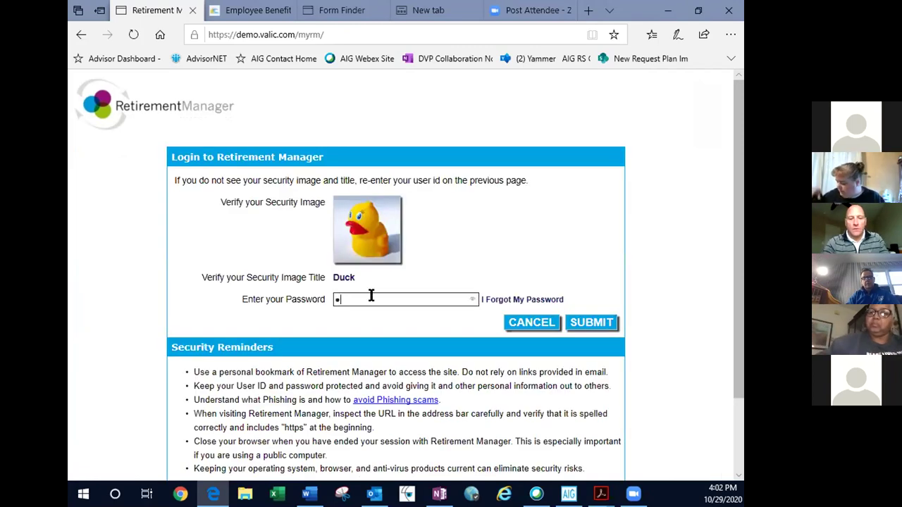
pyautogui.write('••••')
pyautogui.press('BackSpace')
pyautogui.write('•••••')
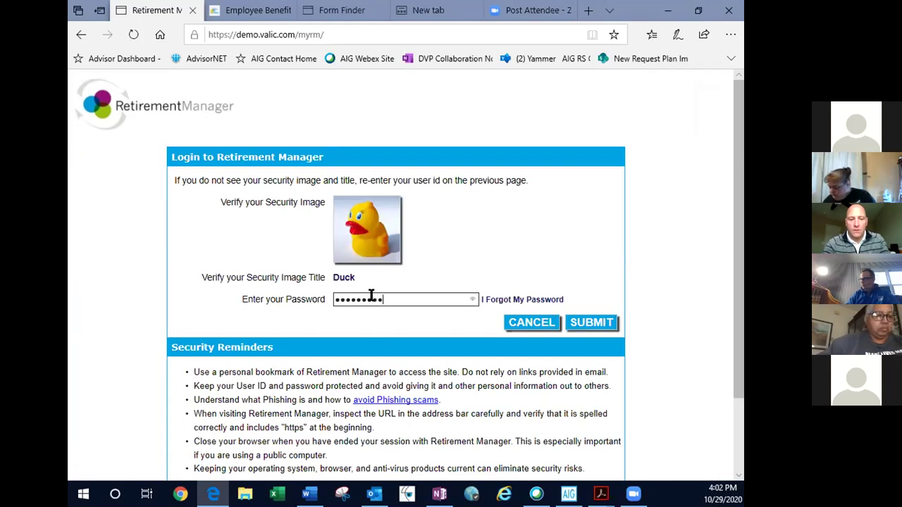
pyautogui.click(580, 322)
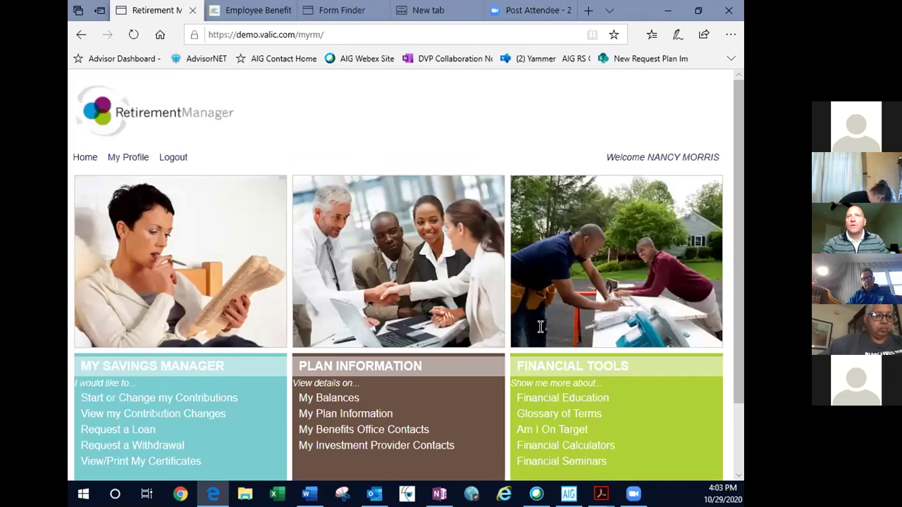
# - Begin a new loan request and select the City School 403B Plan
pyautogui.scroll(-2, 387, 378)
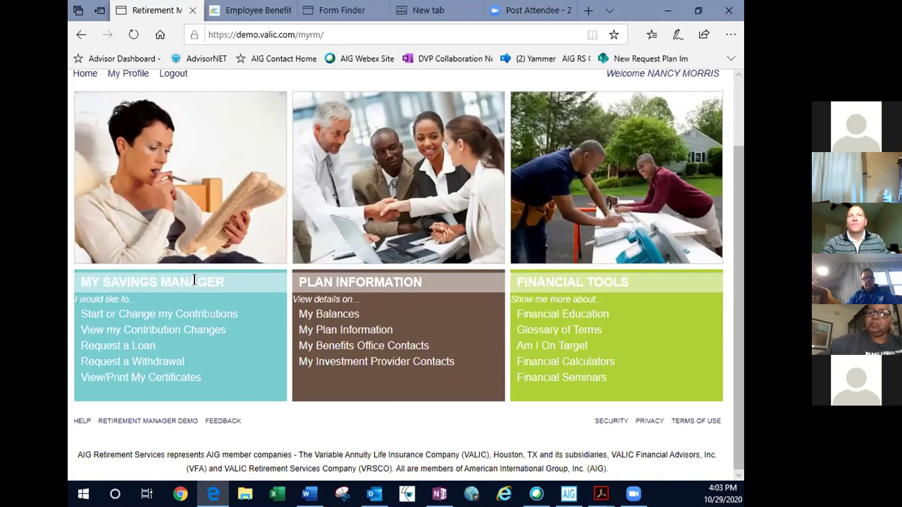
pyautogui.click(133, 347)
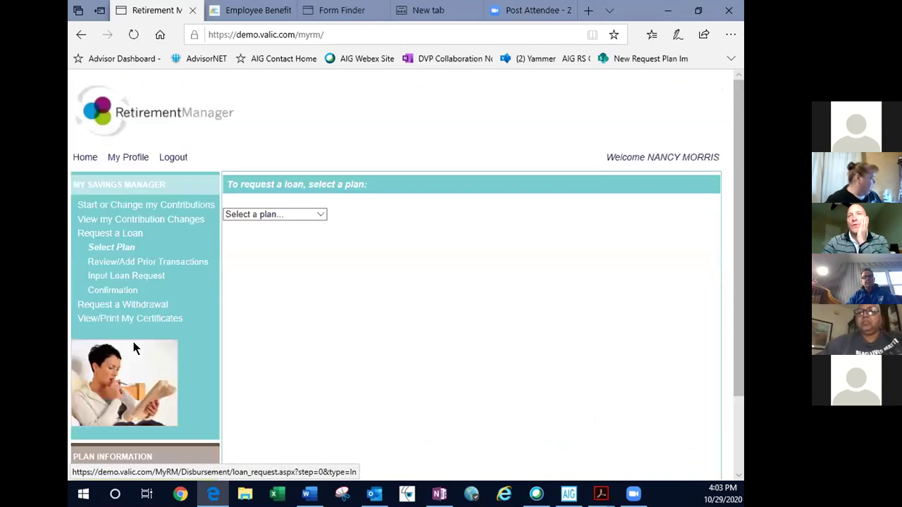
pyautogui.click(303, 215)
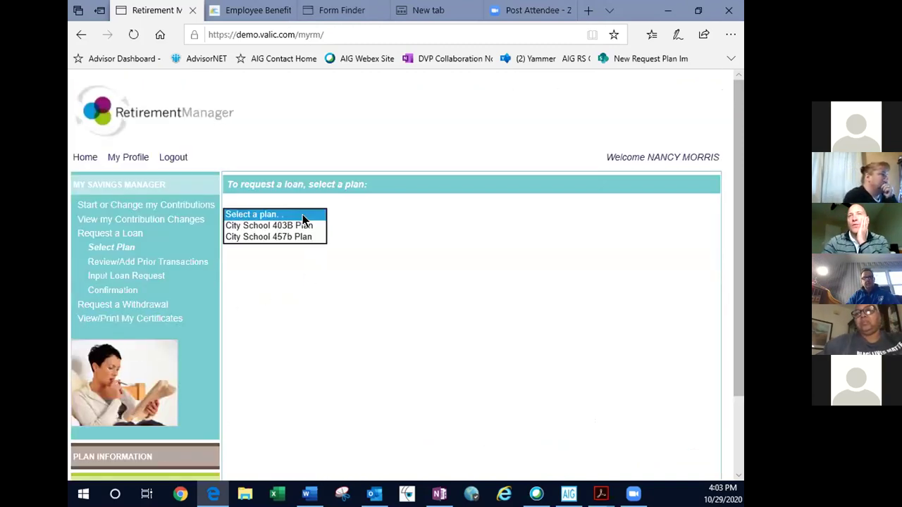
pyautogui.click(303, 224)
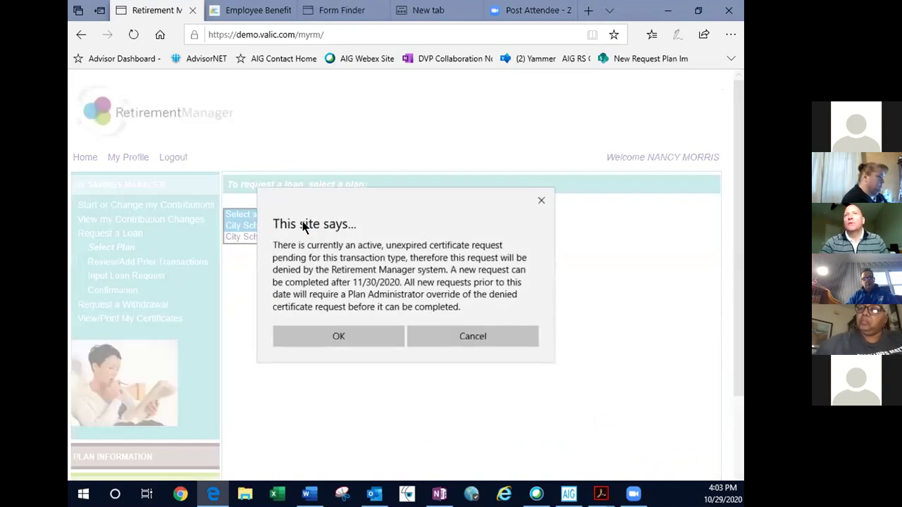
# - Accept the pending-certificate warning and move past the prior loan transactions review
pyautogui.click(331, 339)
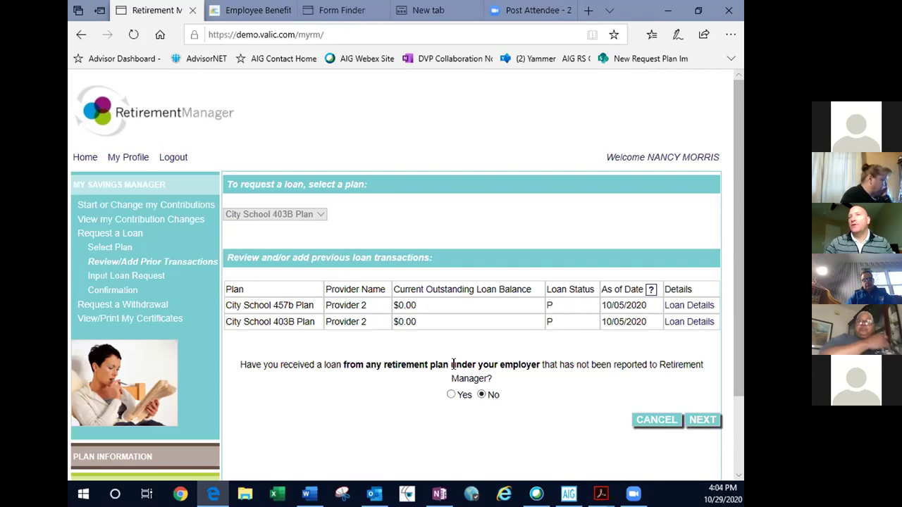
pyautogui.click(697, 422)
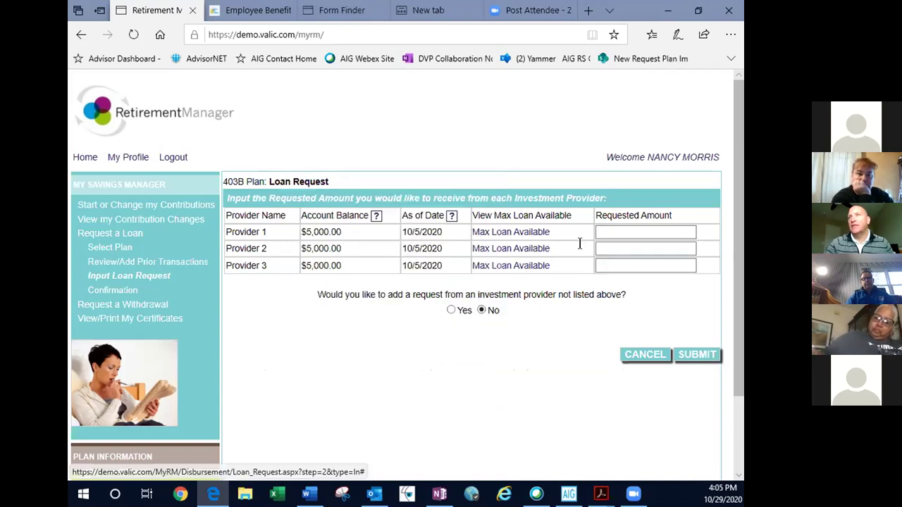
# - Request $2,000.00 from Provider 1, submit, and accept the amount-exceeds-available warning
pyautogui.click(616, 229)
pyautogui.write('2000')
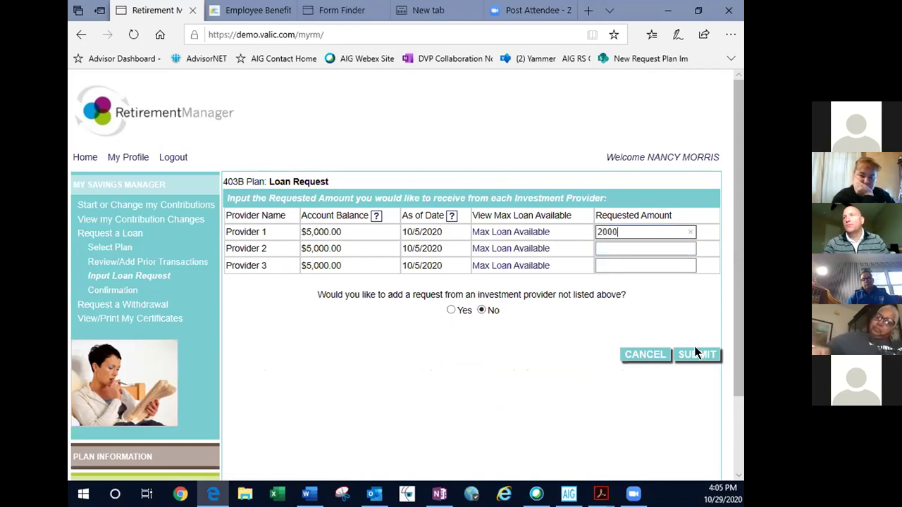
pyautogui.click(696, 357)
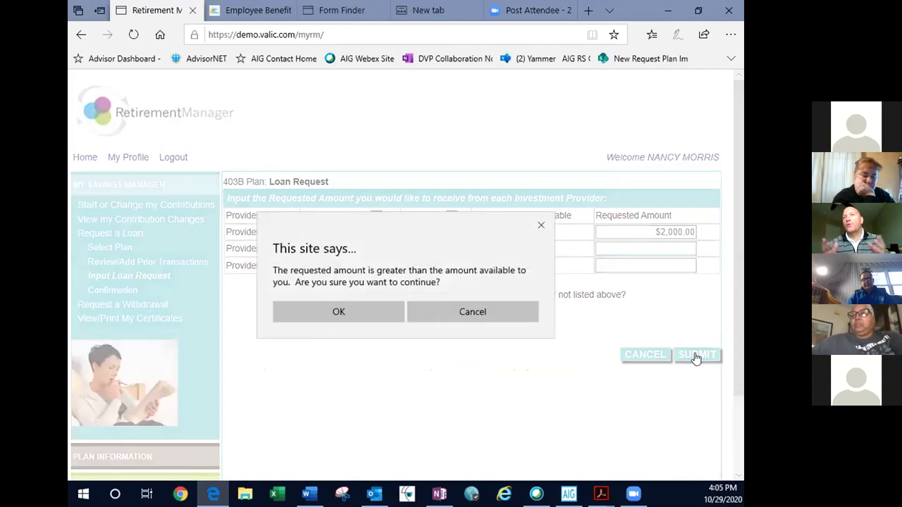
pyautogui.click(368, 313)
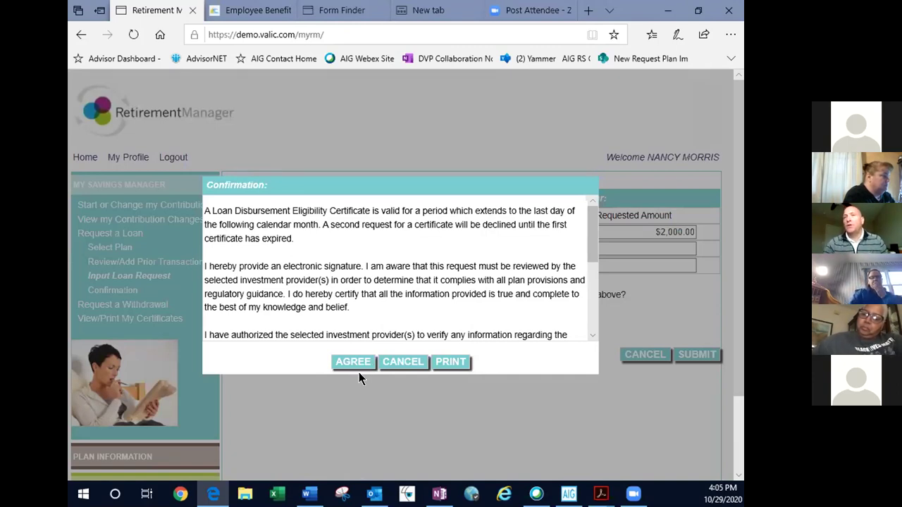
# - Agree to the certificate terms, then begin another loan request at plan selection
pyautogui.click(353, 360)
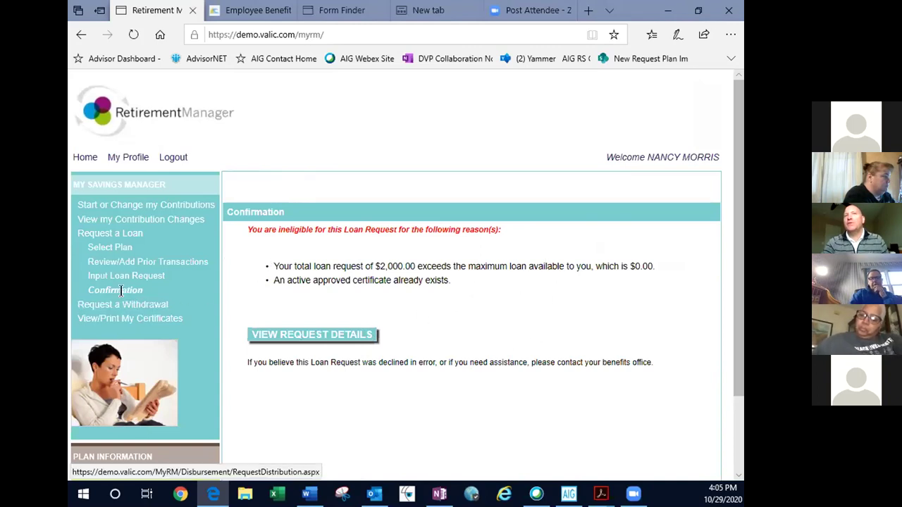
pyautogui.click(117, 235)
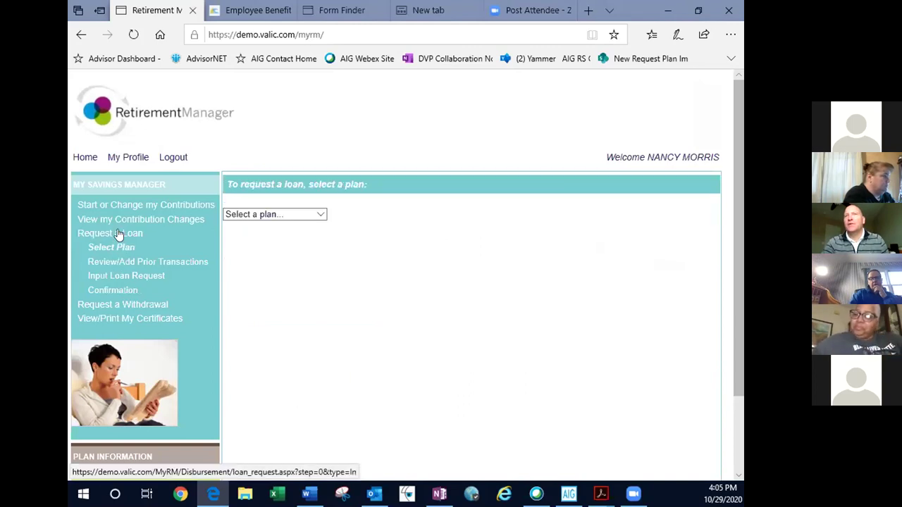
pyautogui.click(255, 215)
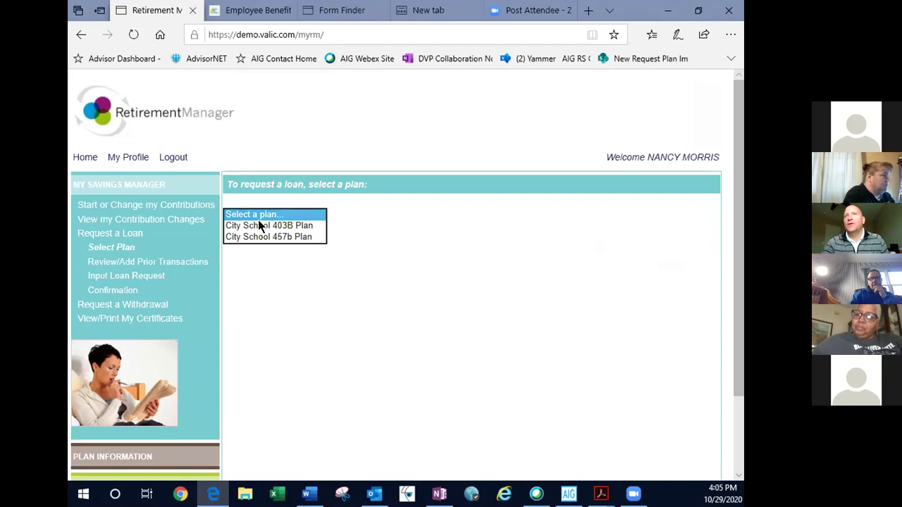
# - Choose the City School 403B Plan, accept the pending-certificate warning, and pass the transactions review
pyautogui.click(259, 226)
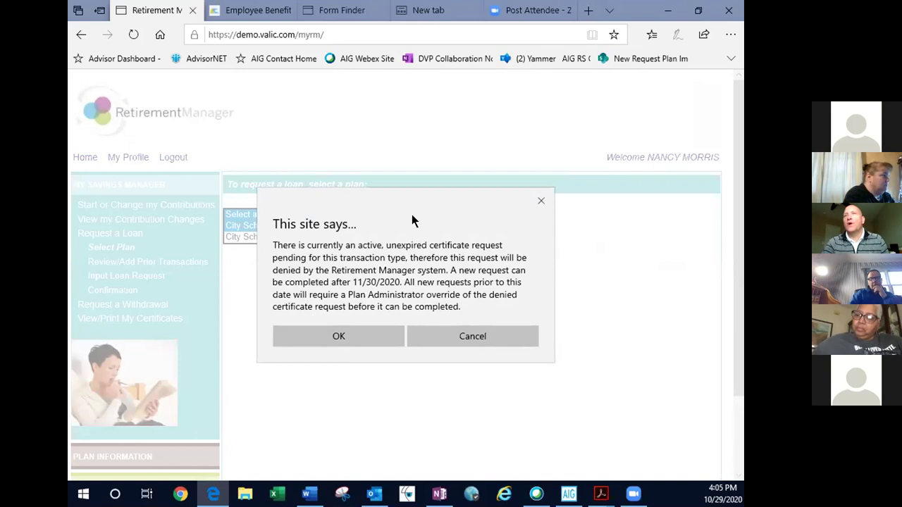
pyautogui.click(341, 336)
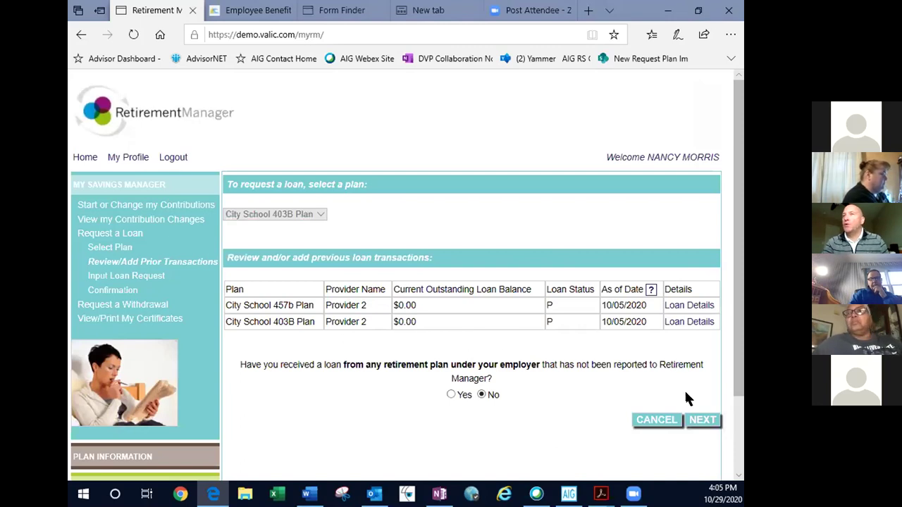
pyautogui.click(705, 420)
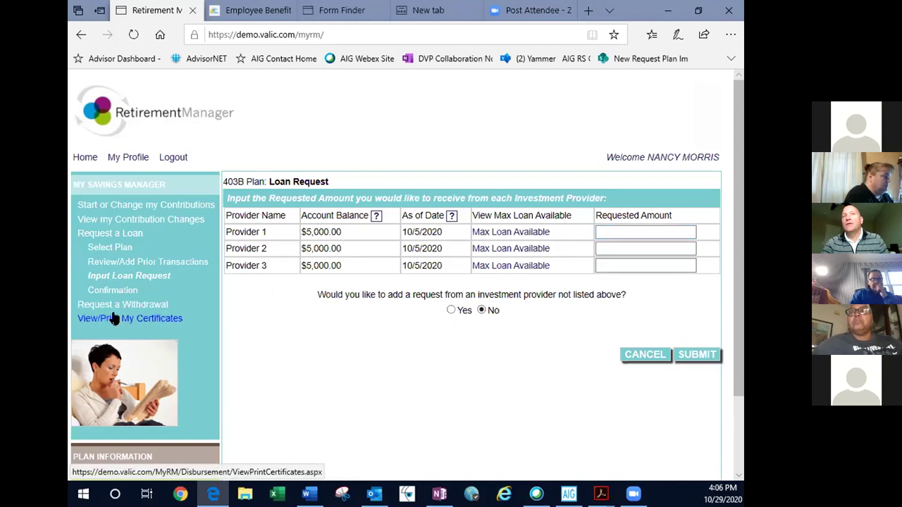
# - Request $1,000.00 from Provider 1, submit, accept the warning, and agree to the terms
pyautogui.click(609, 232)
pyautogui.write('1000')
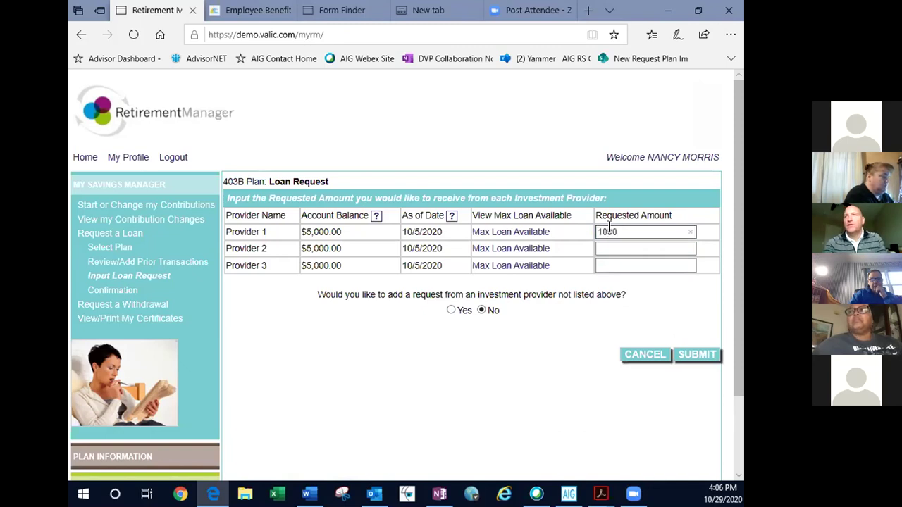
pyautogui.click(682, 356)
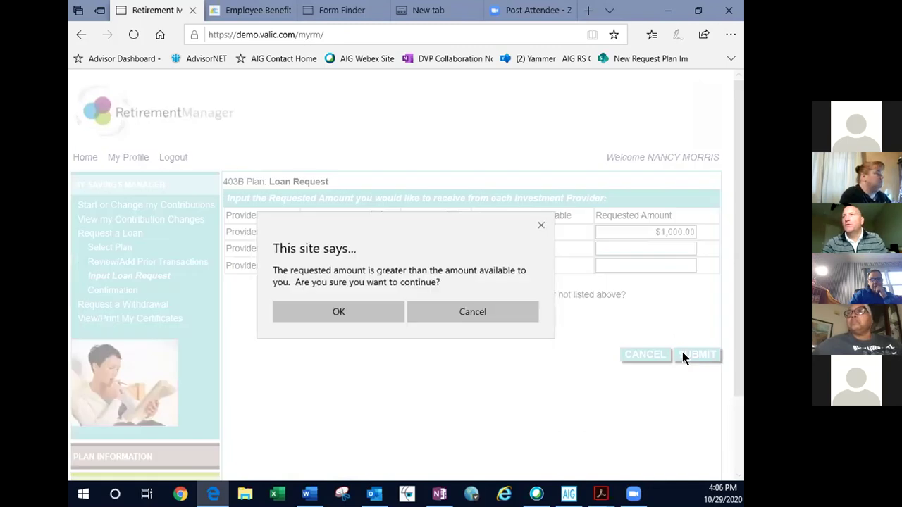
pyautogui.click(364, 310)
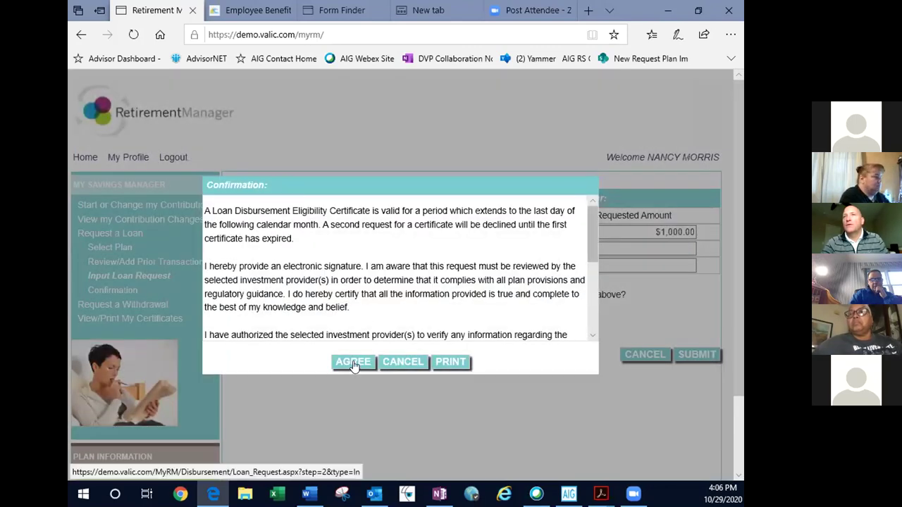
pyautogui.click(353, 362)
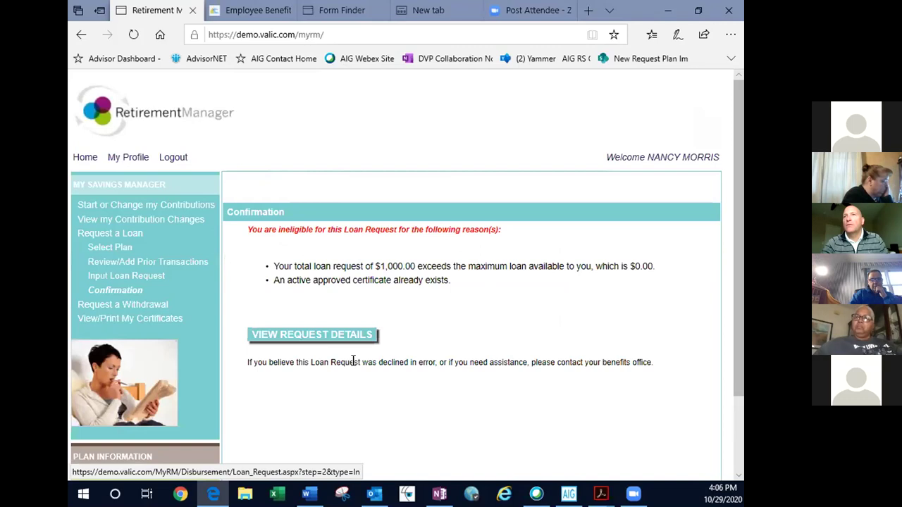
# - Open View/Print My Certificates and maximize the certificate popup window
pyautogui.click(119, 319)
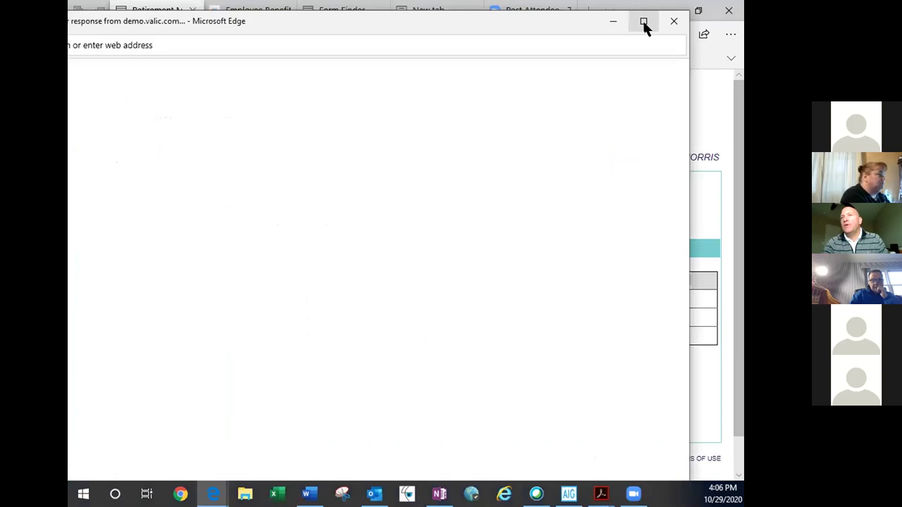
pyautogui.click(644, 23)
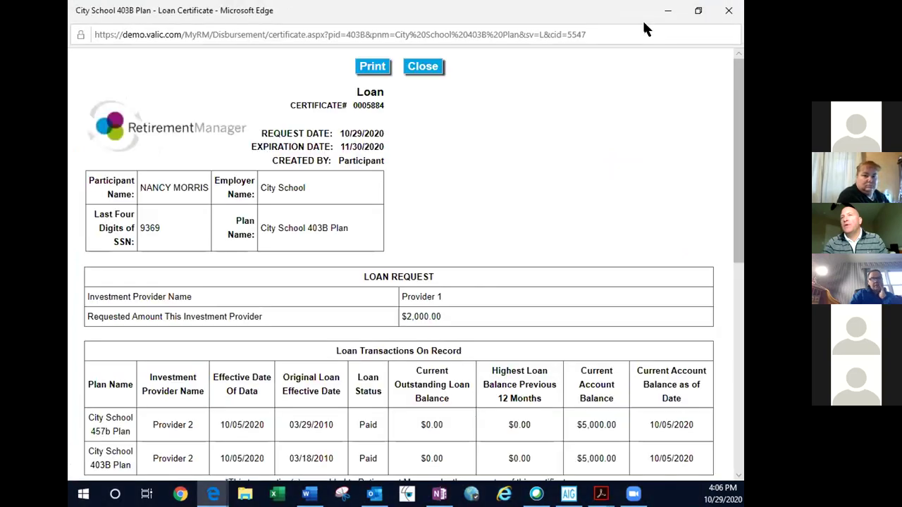
pyautogui.scroll(-1, 645, 229)
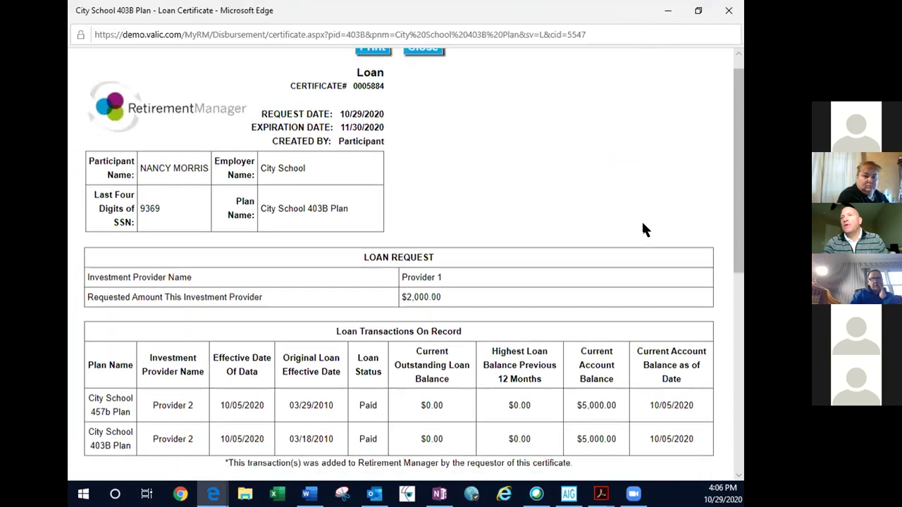
pyautogui.scroll(-2, 644, 229)
pyautogui.scroll(2, 642, 224)
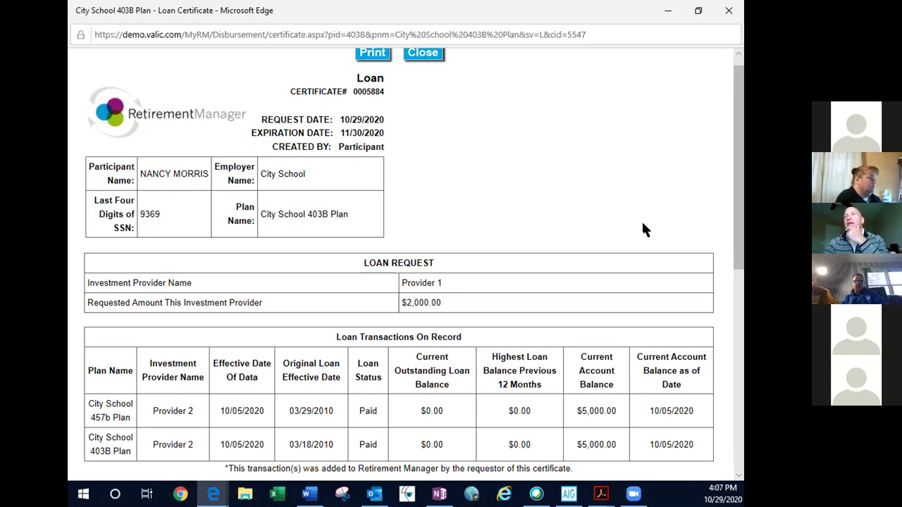
pyautogui.scroll(-1, 643, 227)
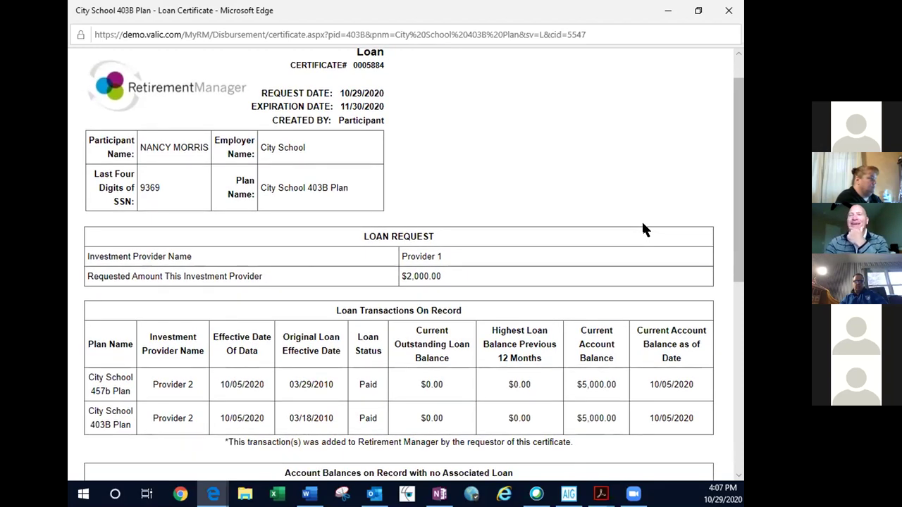
pyautogui.scroll(-3, 643, 224)
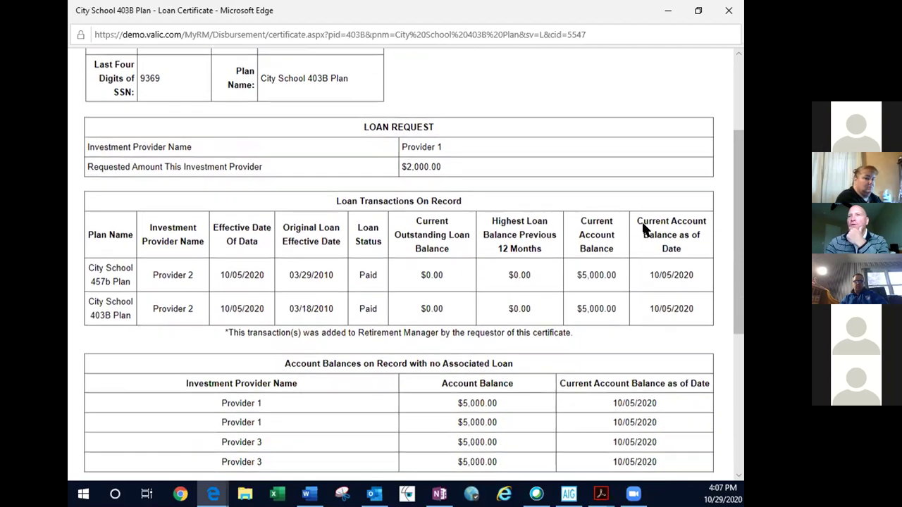
pyautogui.scroll(-3, 643, 227)
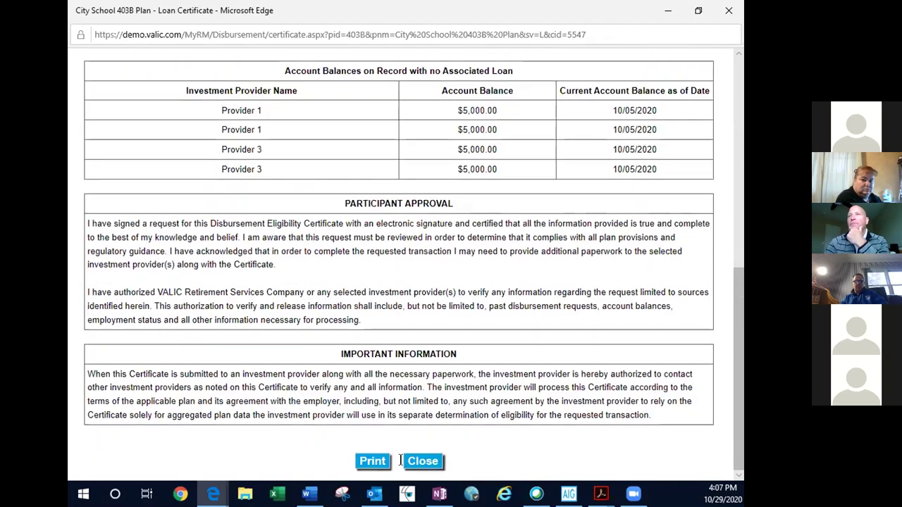
pyautogui.scroll(2, 515, 410)
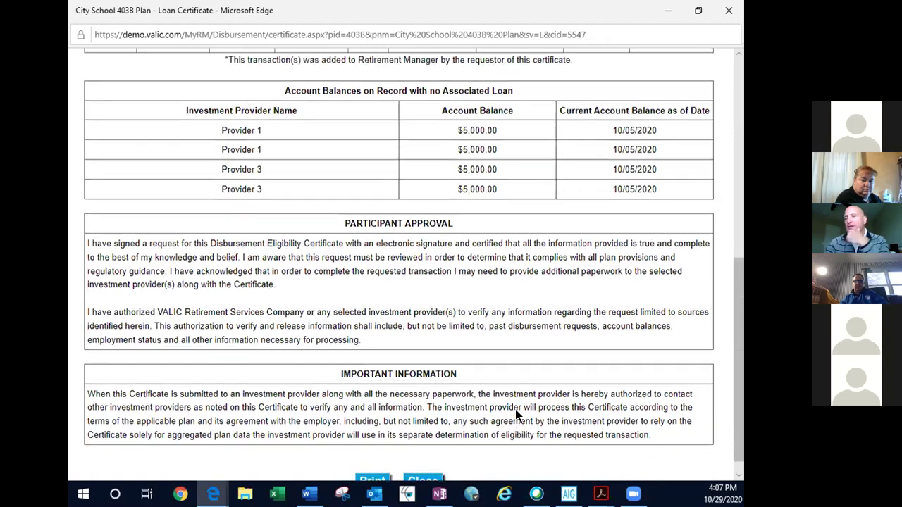
pyautogui.scroll(1, 515, 411)
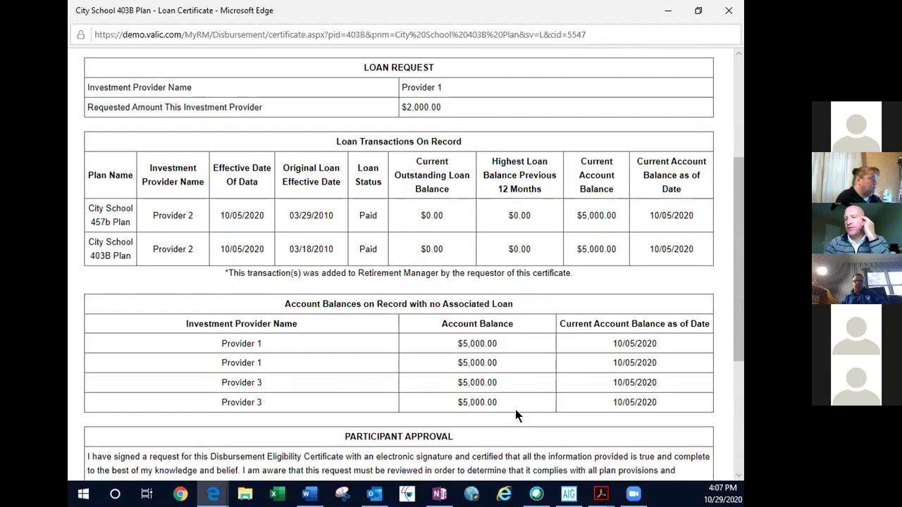
pyautogui.scroll(1, 515, 410)
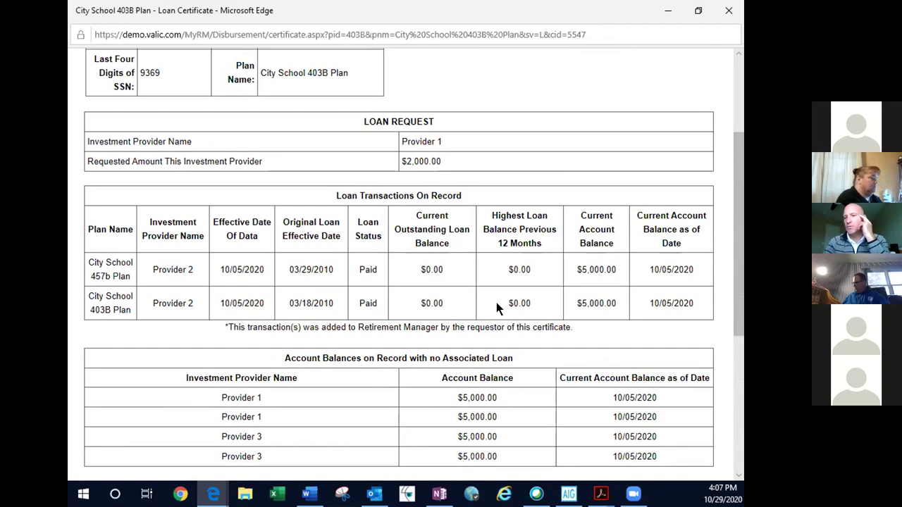
pyautogui.scroll(1, 496, 308)
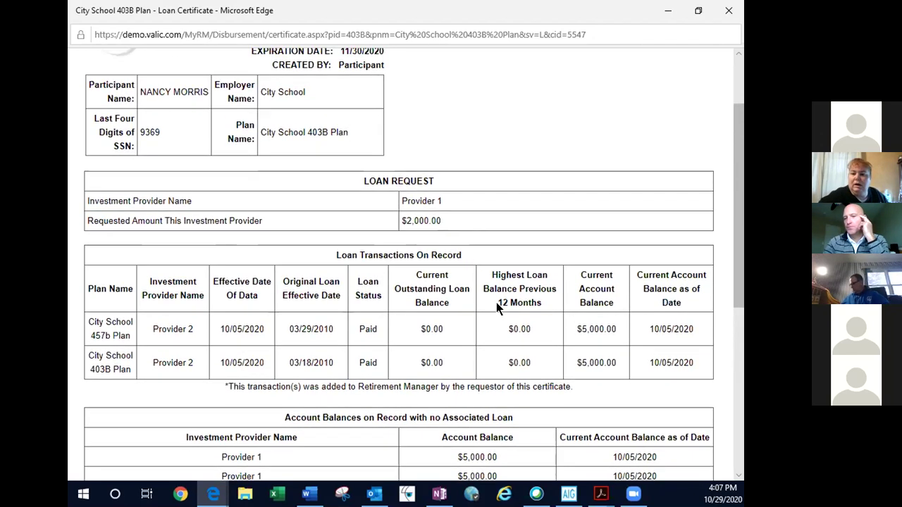
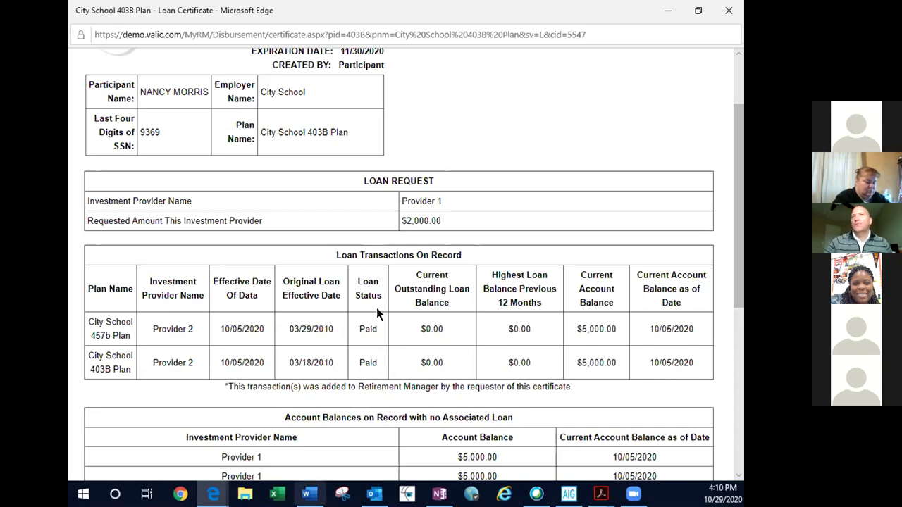
# - Minimize the loan certificate window and open the withdrawal request page
pyautogui.scroll(-2, 470, 173)
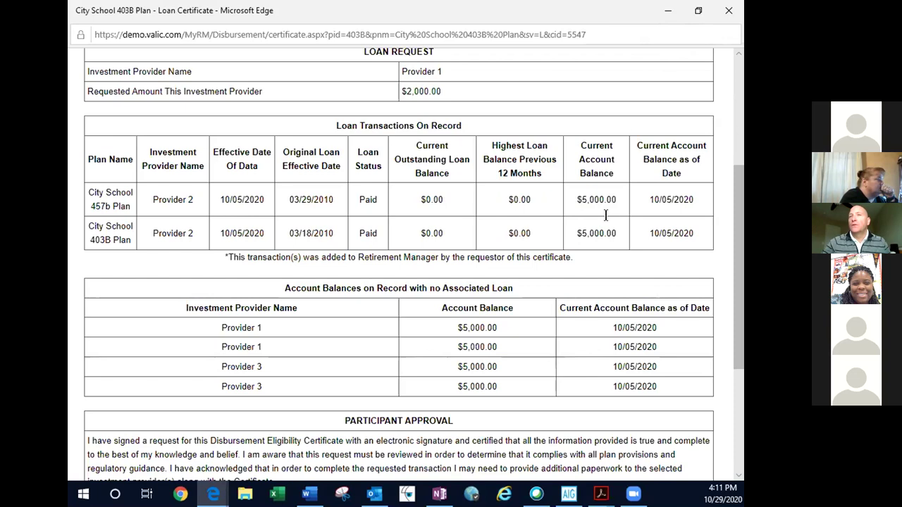
pyautogui.scroll(-1, 553, 305)
pyautogui.scroll(-3, 552, 296)
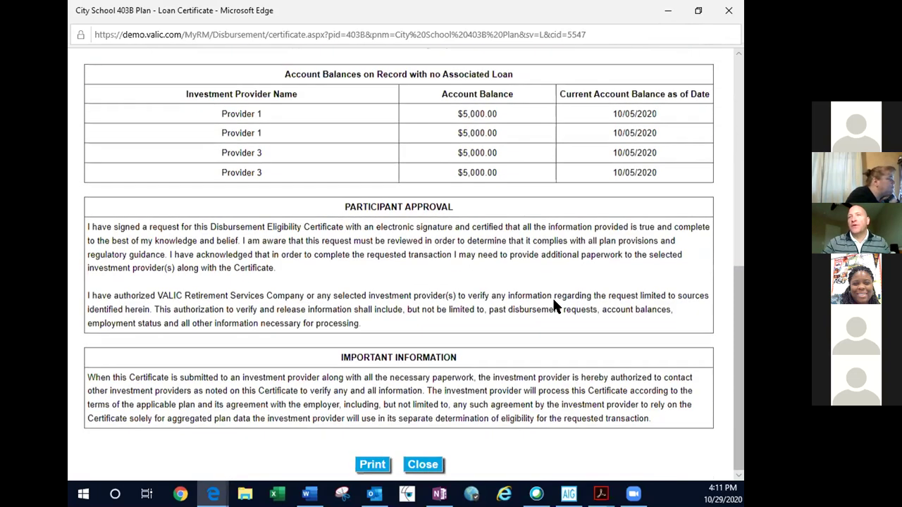
pyautogui.scroll(4, 554, 303)
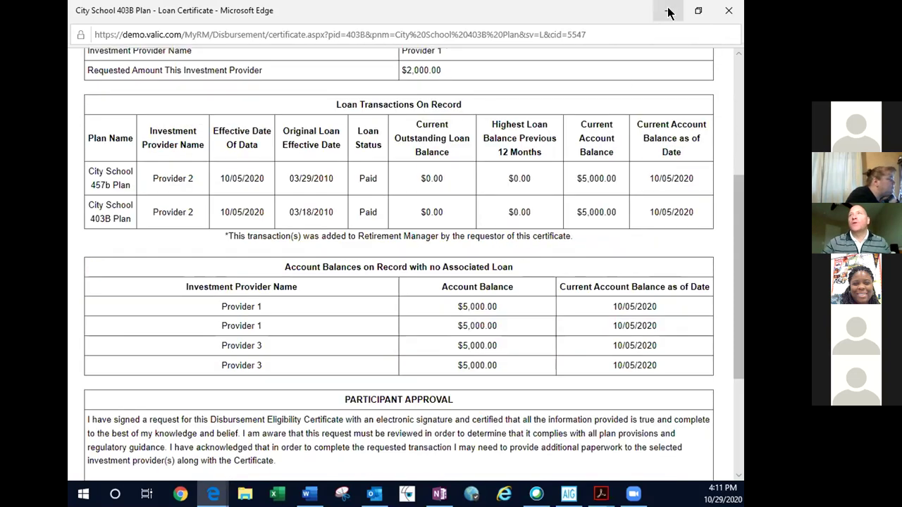
pyautogui.click(668, 10)
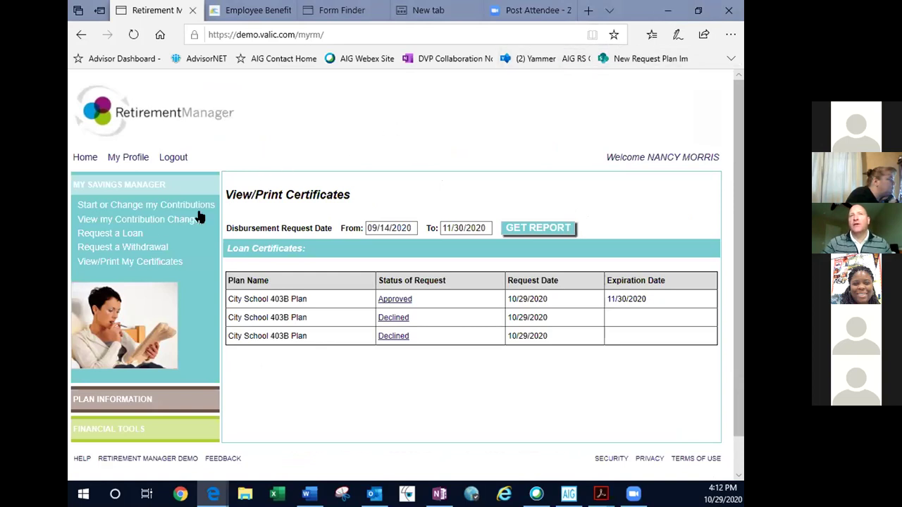
pyautogui.click(140, 252)
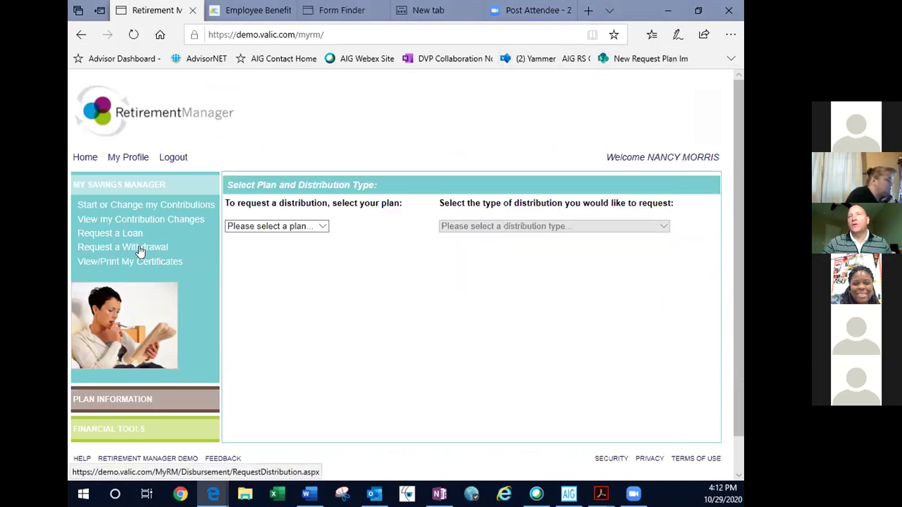
# - Choose City School 403B Plan and Hardship Withdrawal as the distribution type
pyautogui.click(268, 230)
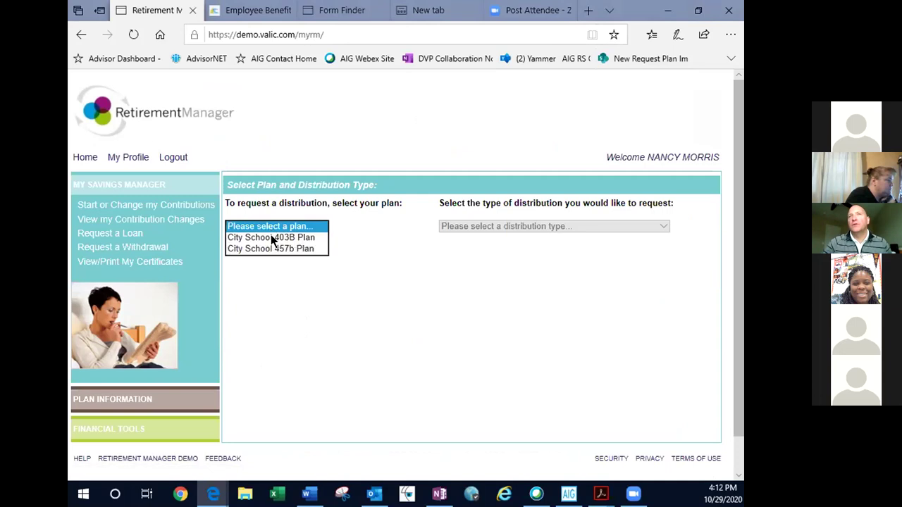
pyautogui.click(271, 236)
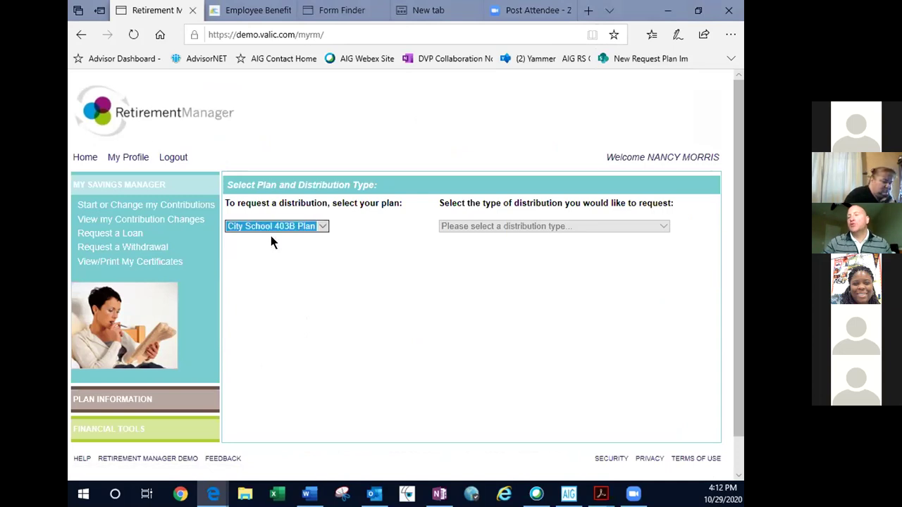
pyautogui.click(504, 230)
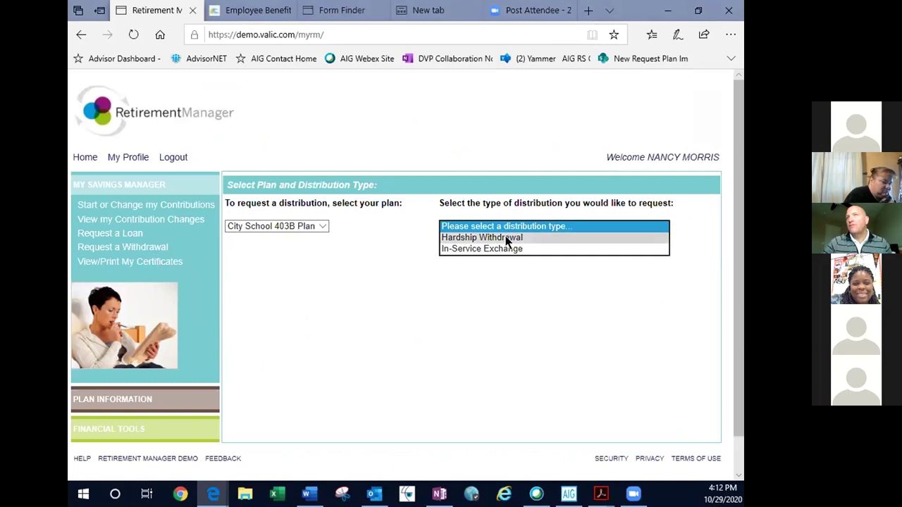
pyautogui.click(506, 239)
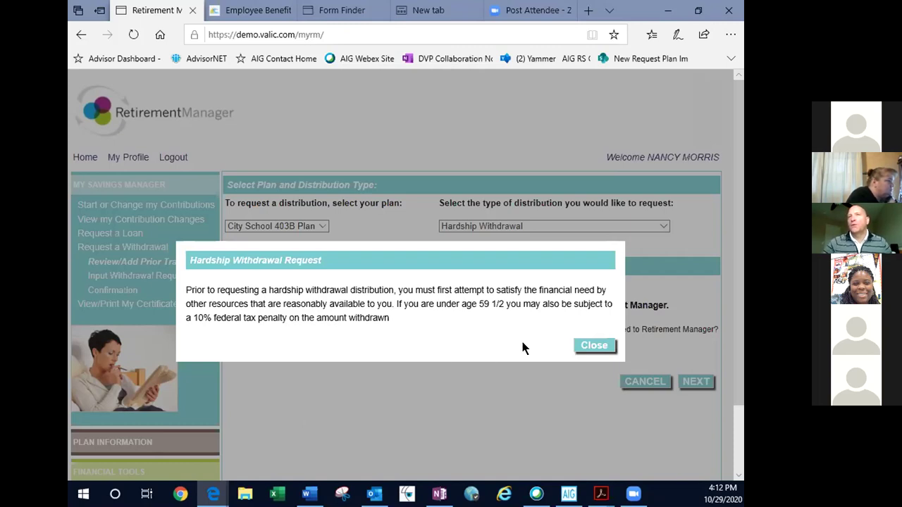
# - Close the hardship withdrawal notice, leaving No for prior hardship withdrawals
pyautogui.click(583, 348)
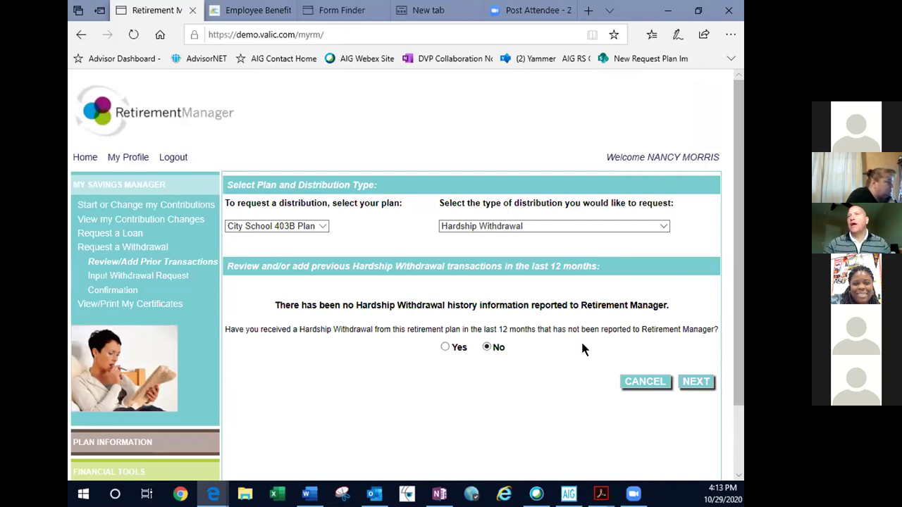
# - Continue to the Hardship Withdrawal Request form and tick Medical expenses as the hardship reason
pyautogui.click(692, 384)
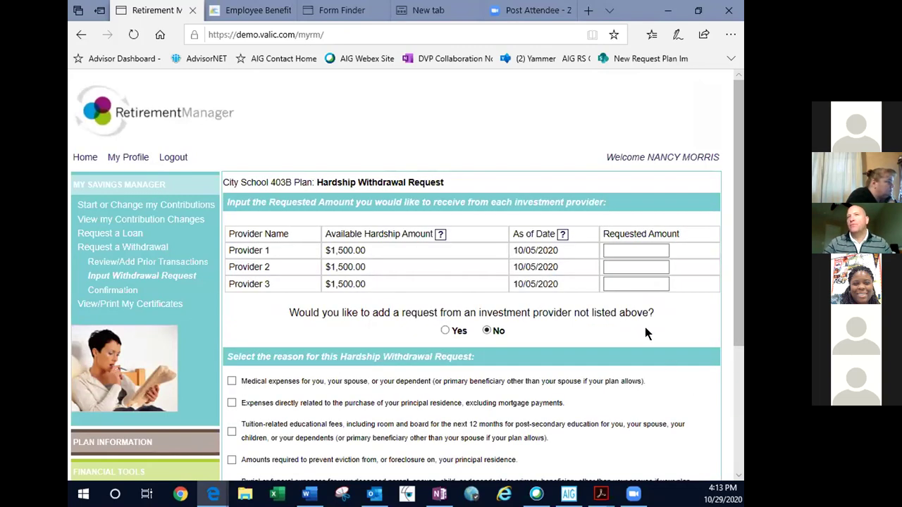
pyautogui.scroll(-3, 646, 328)
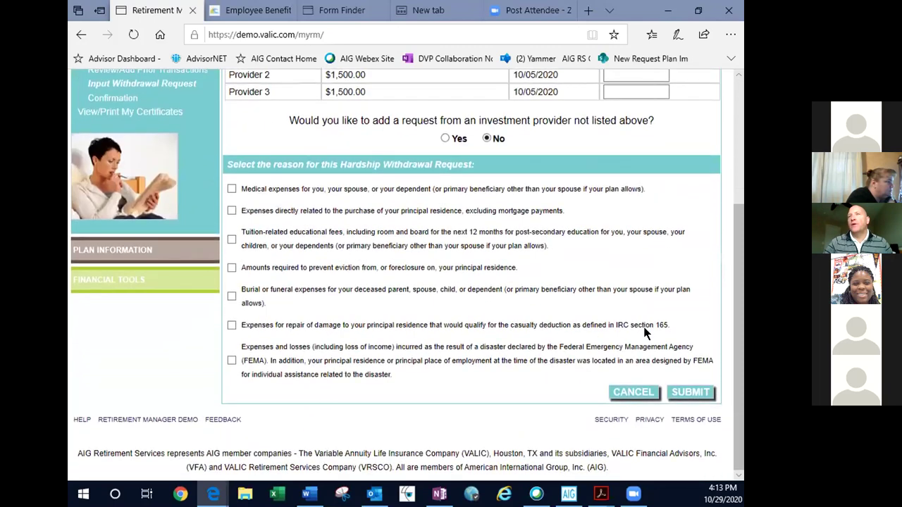
pyautogui.moveTo(197, 194)
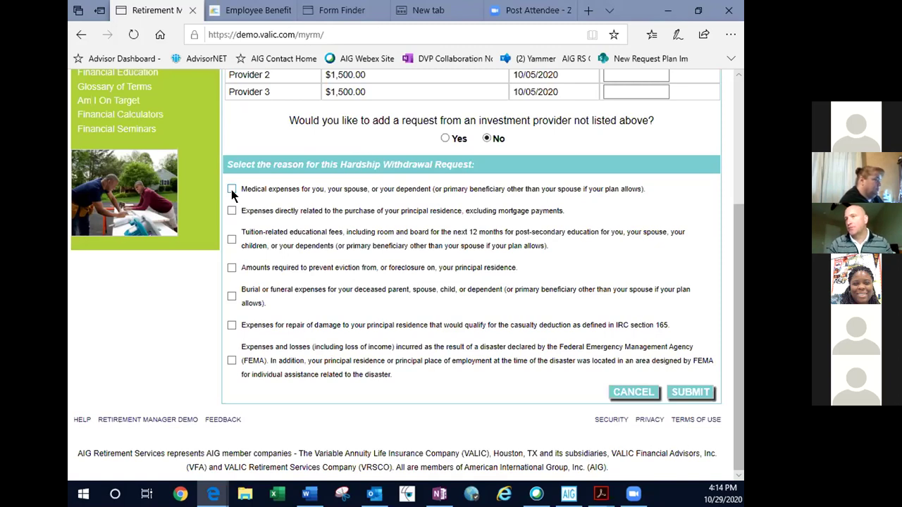
pyautogui.click(232, 189)
# - After a rejected submit, enter $1,000.00 as Provider 1's requested amount
pyautogui.click(683, 391)
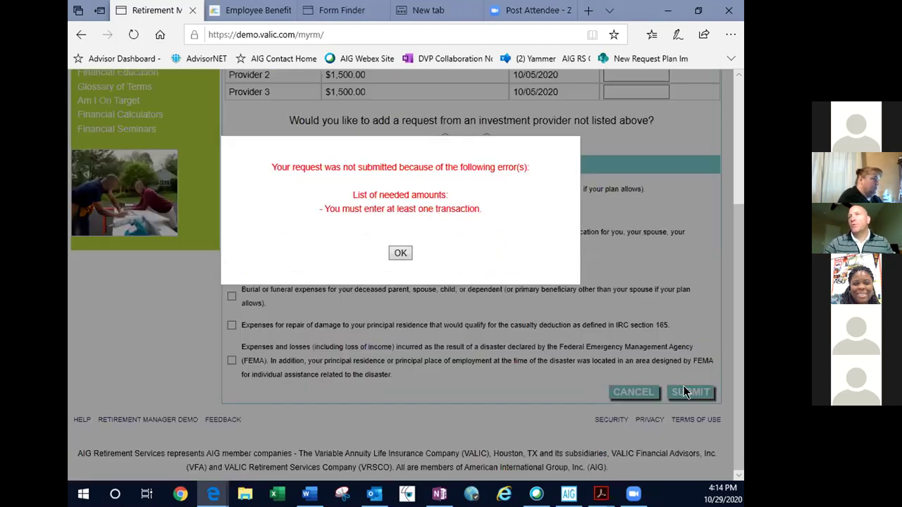
pyautogui.click(400, 253)
pyautogui.scroll(3, 620, 237)
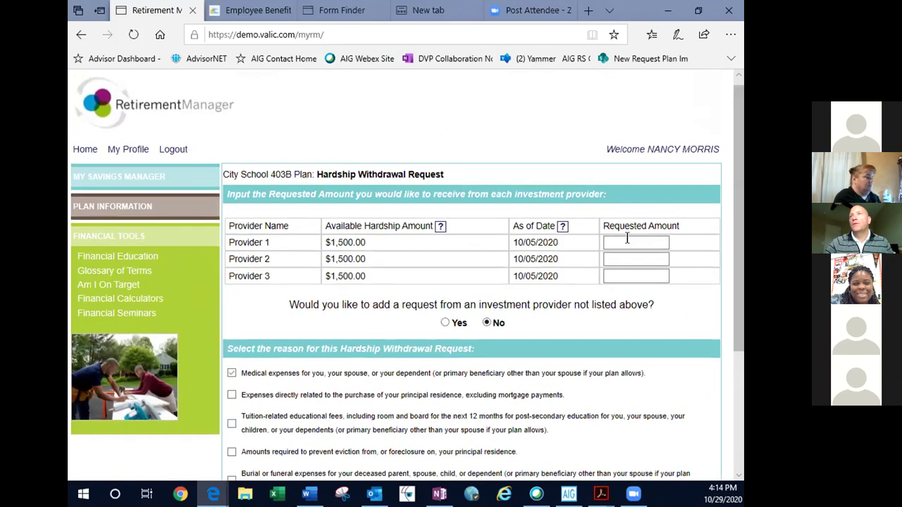
pyautogui.click(626, 241)
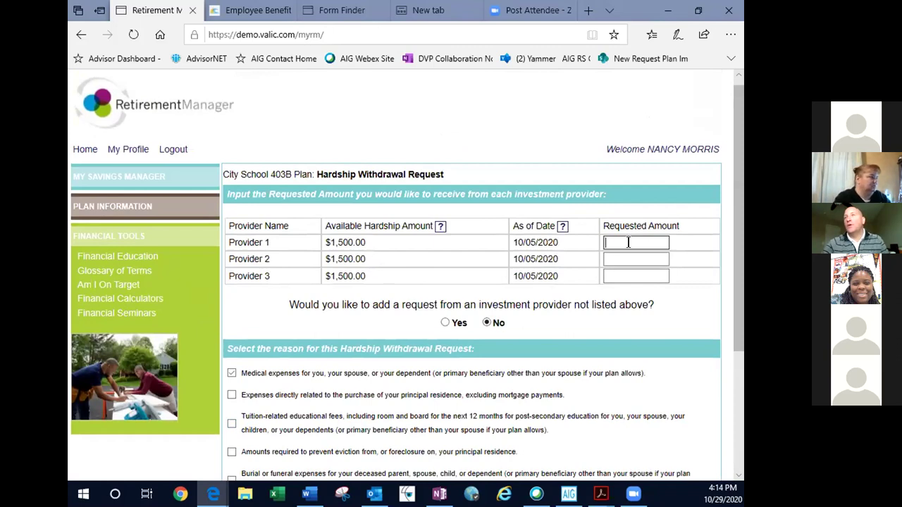
pyautogui.write('1000')
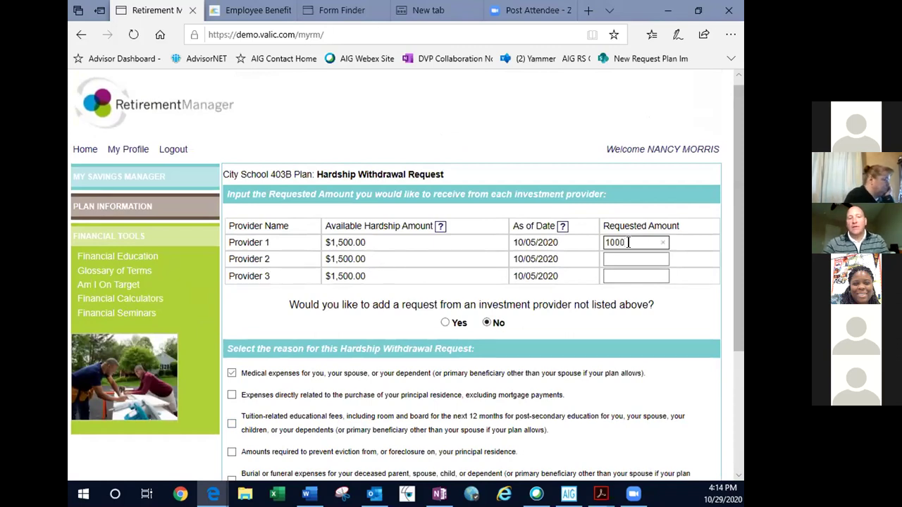
pyautogui.press('Tab')
# - Submit the hardship withdrawal request and accept the electronic signature terms
pyautogui.scroll(-3, 615, 427)
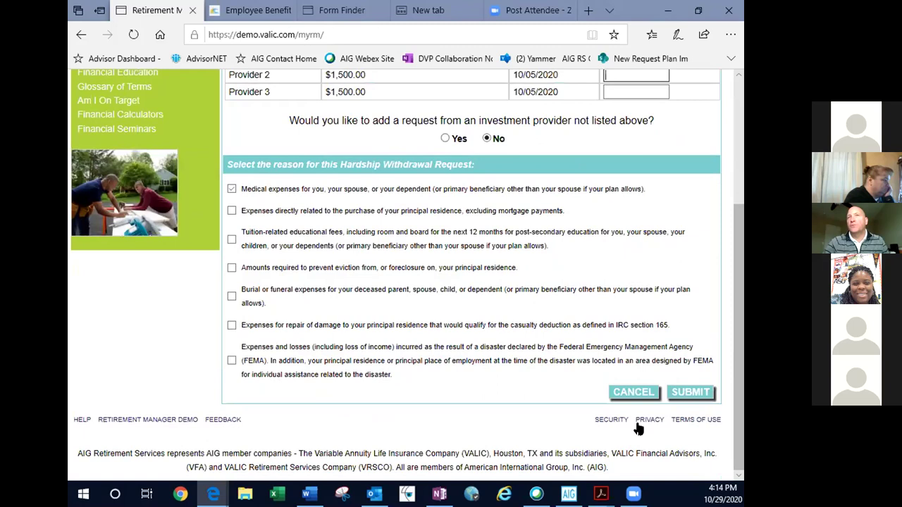
pyautogui.click(690, 392)
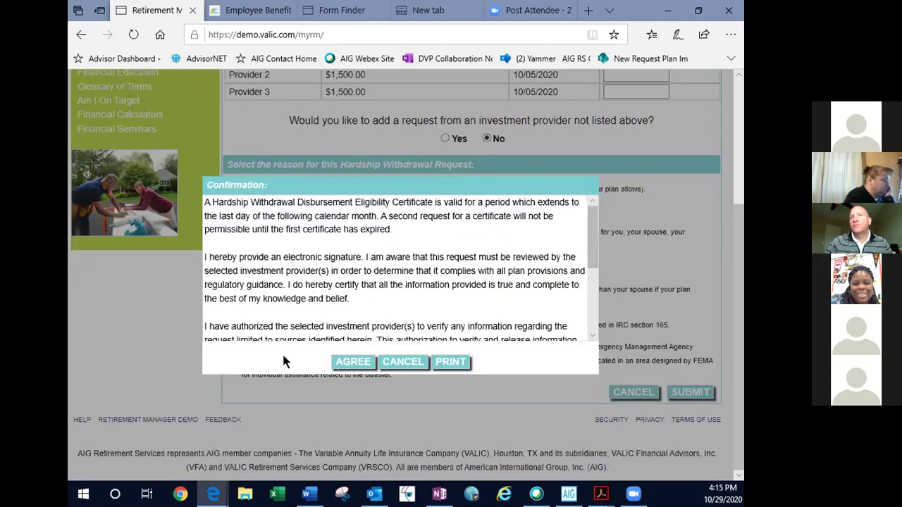
pyautogui.click(345, 361)
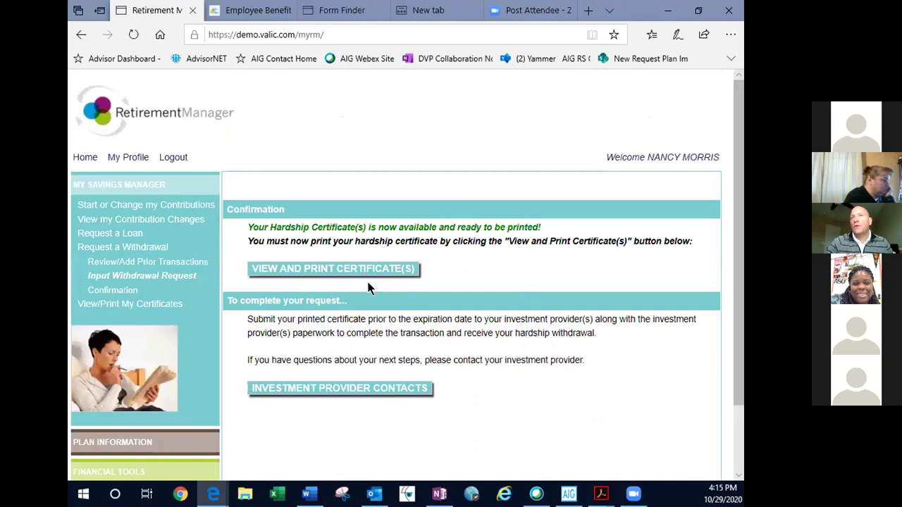
# - Open the hardship withdrawal certificate for $1,000.00 from Provider 1 in a new tab
pyautogui.click(319, 271)
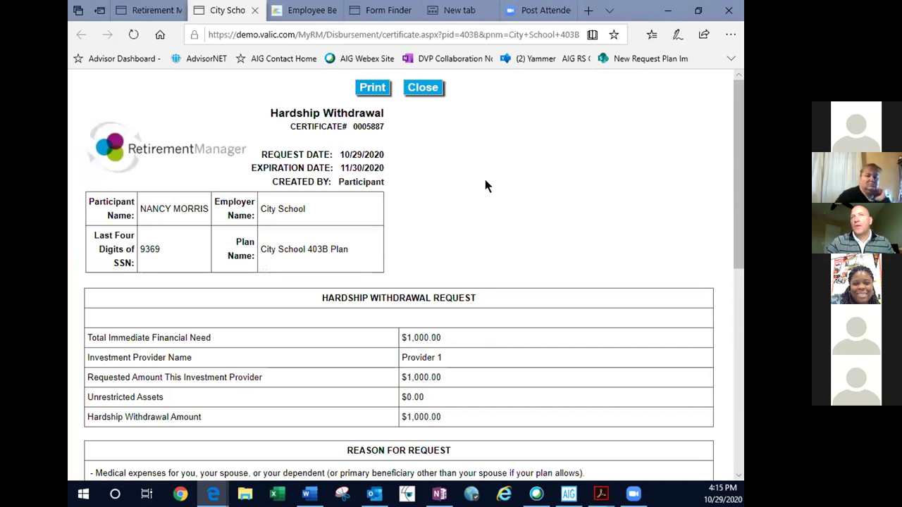
pyautogui.scroll(-4, 484, 183)
# - Keep the certificate tab open, return to the Retirement Manager tab, and expand Plan Information
pyautogui.scroll(-3, 482, 183)
pyautogui.scroll(4, 482, 184)
pyautogui.scroll(3, 482, 185)
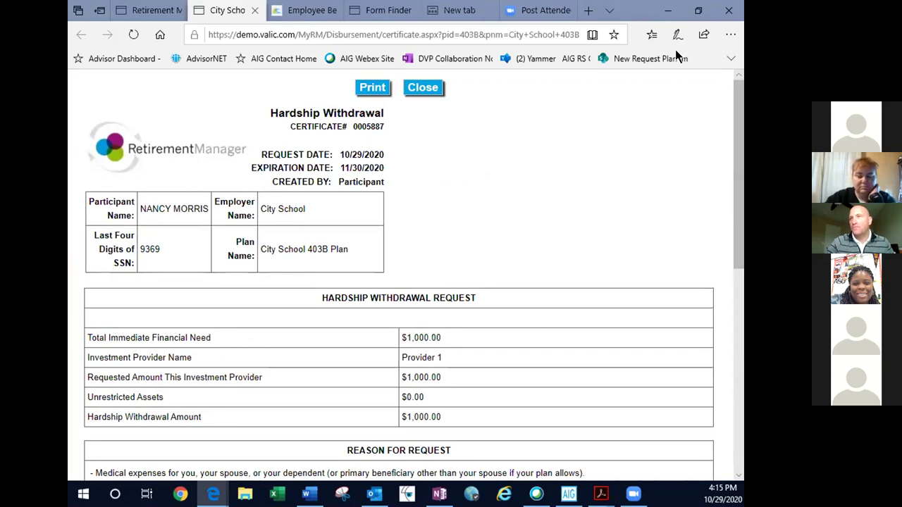
pyautogui.click(729, 14)
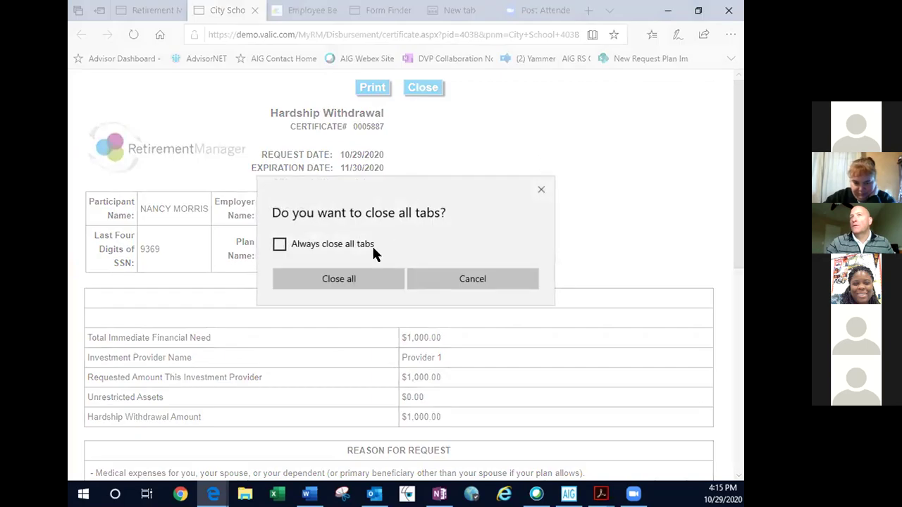
pyautogui.click(483, 279)
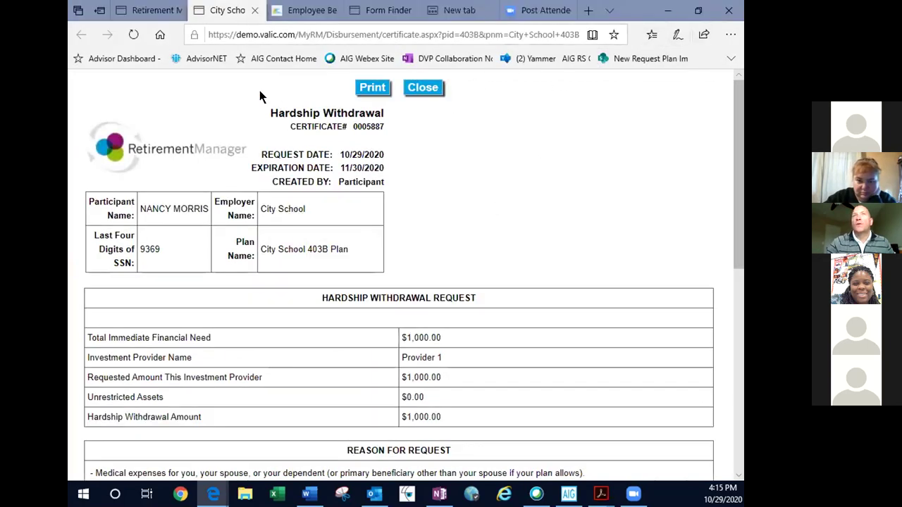
pyautogui.click(148, 10)
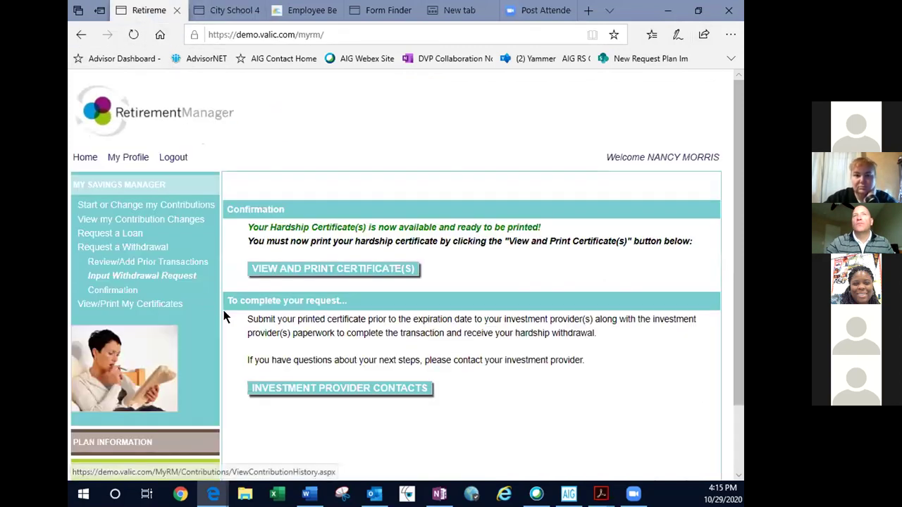
pyautogui.scroll(-2, 237, 296)
pyautogui.click(153, 353)
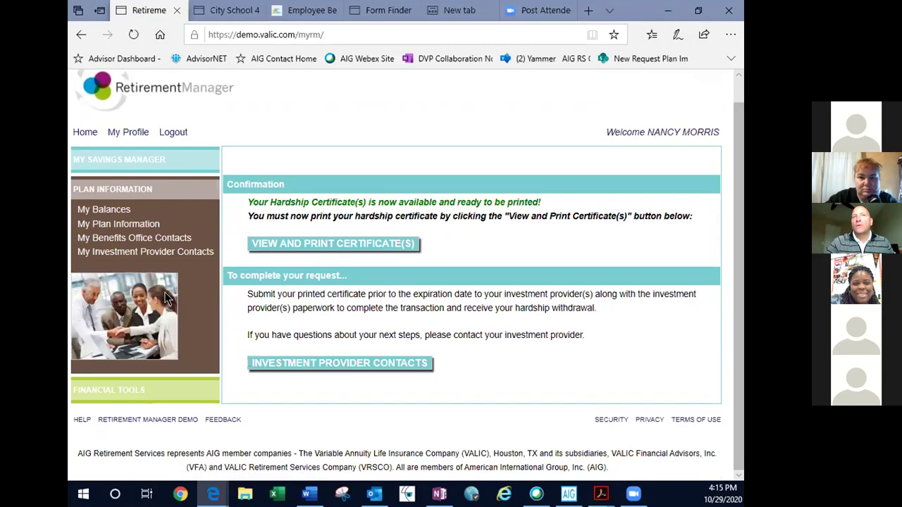
# - View My Balances, showing $15,000.00 per plan, then go to My Plan Information
pyautogui.click(109, 210)
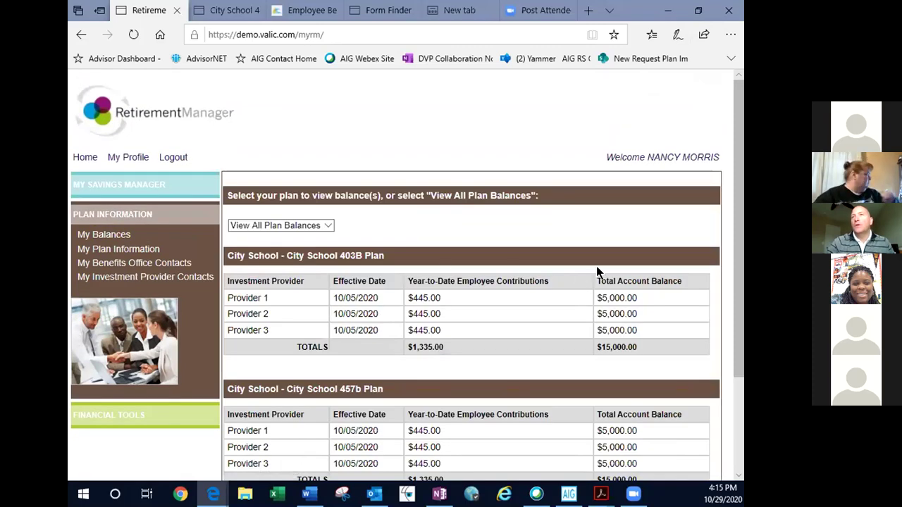
pyautogui.scroll(-2, 596, 266)
pyautogui.scroll(2, 596, 265)
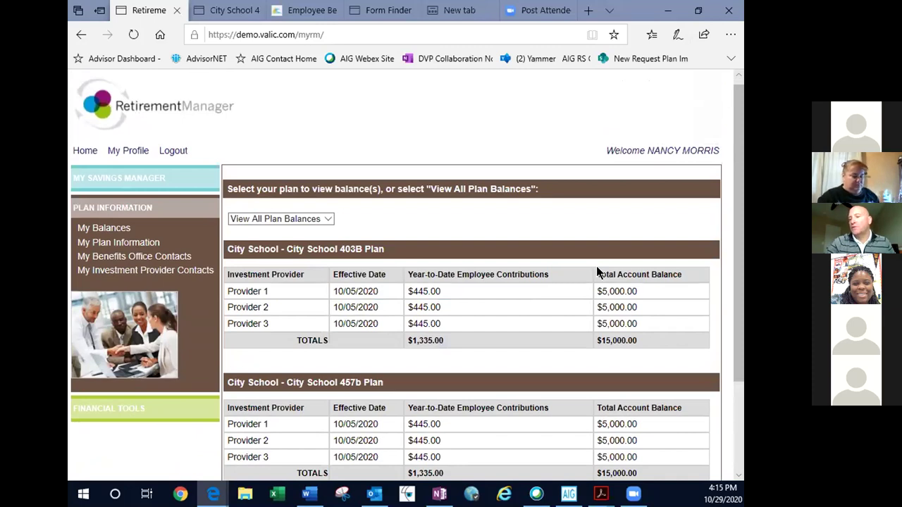
pyautogui.click(110, 240)
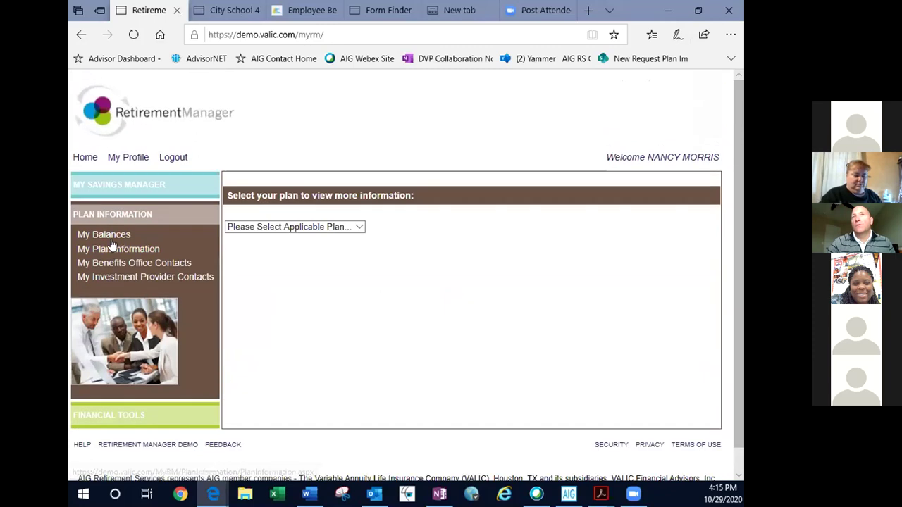
# - Show the City School 403B Plan's details, then go to My Investment Provider Contacts
pyautogui.click(308, 227)
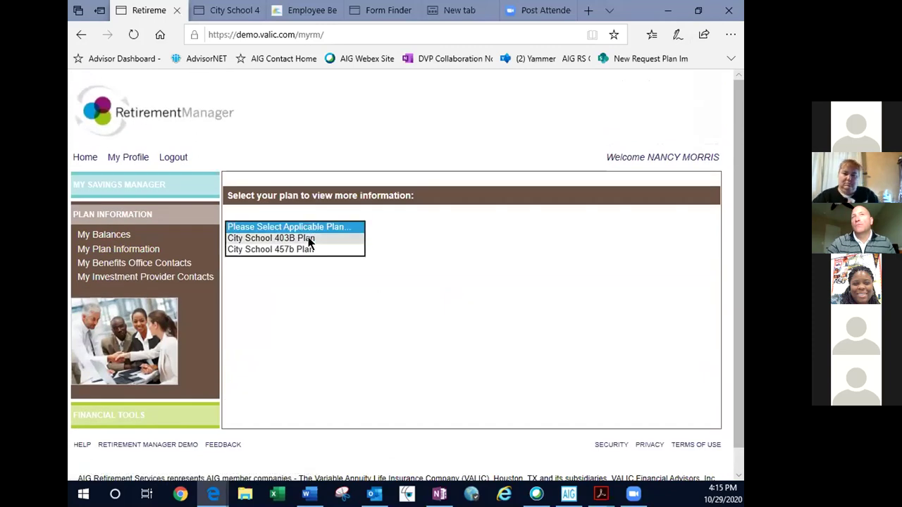
pyautogui.click(308, 238)
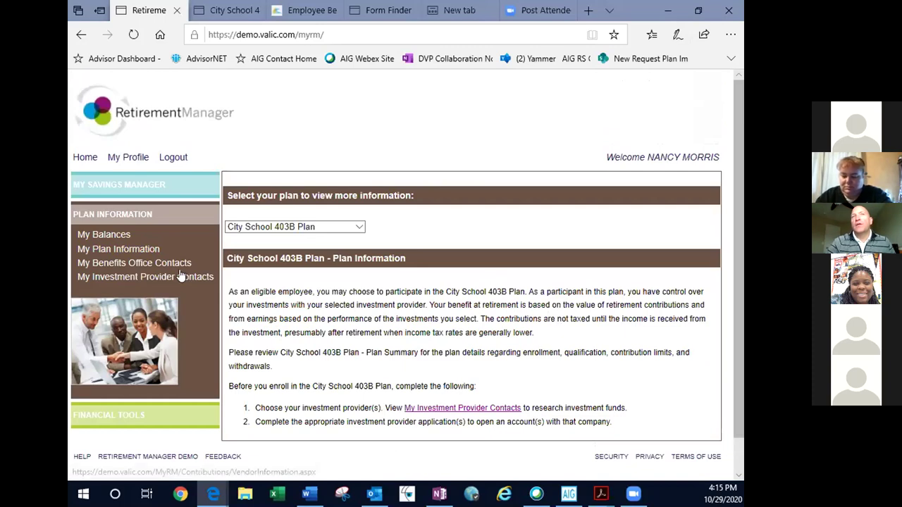
pyautogui.scroll(-1, 471, 331)
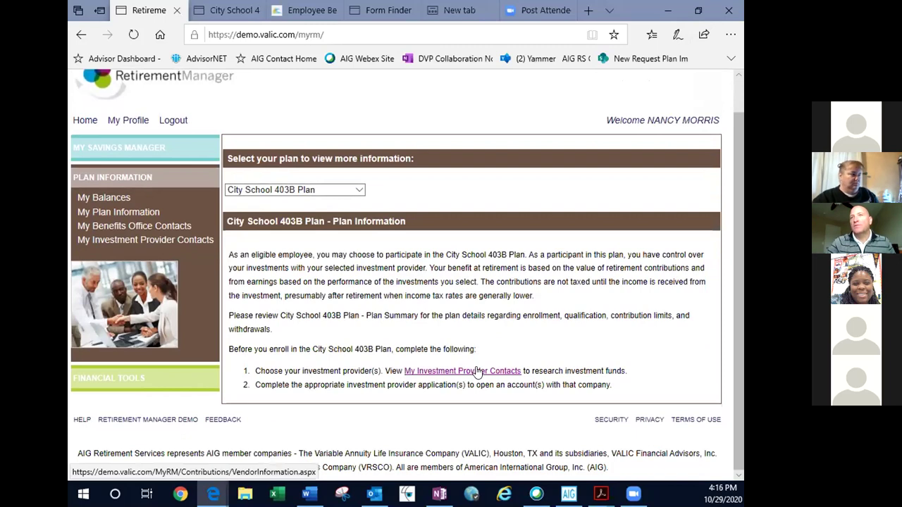
pyautogui.click(477, 373)
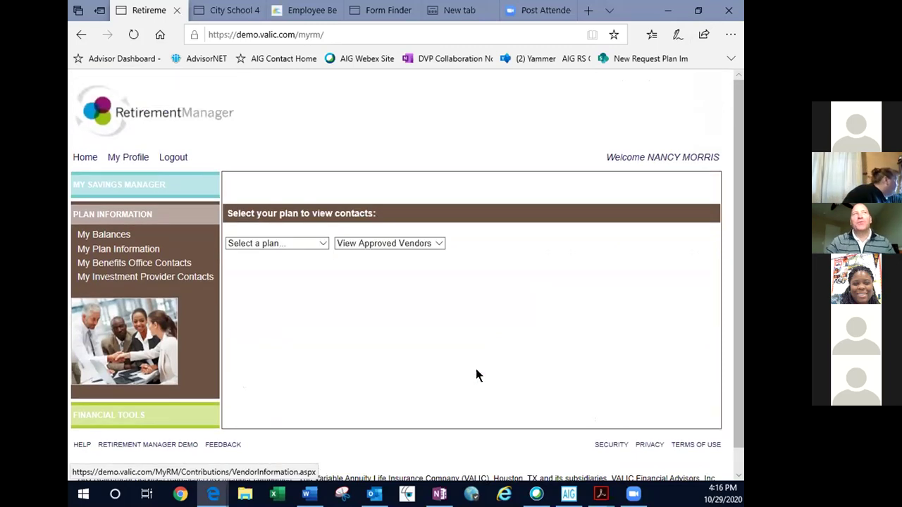
# - List the City School 403B Plan's investment provider contacts, Providers 1, 2 and 3 with websites
pyautogui.click(289, 243)
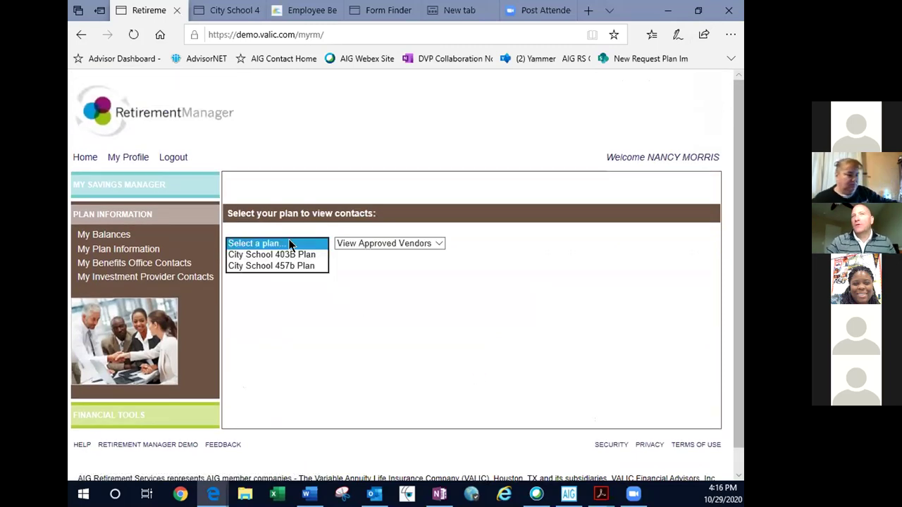
pyautogui.click(284, 256)
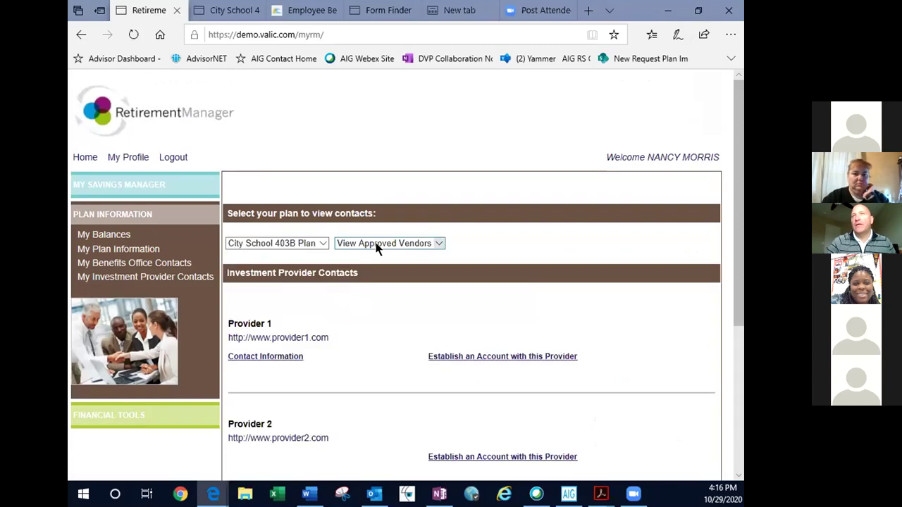
pyautogui.scroll(-3, 630, 347)
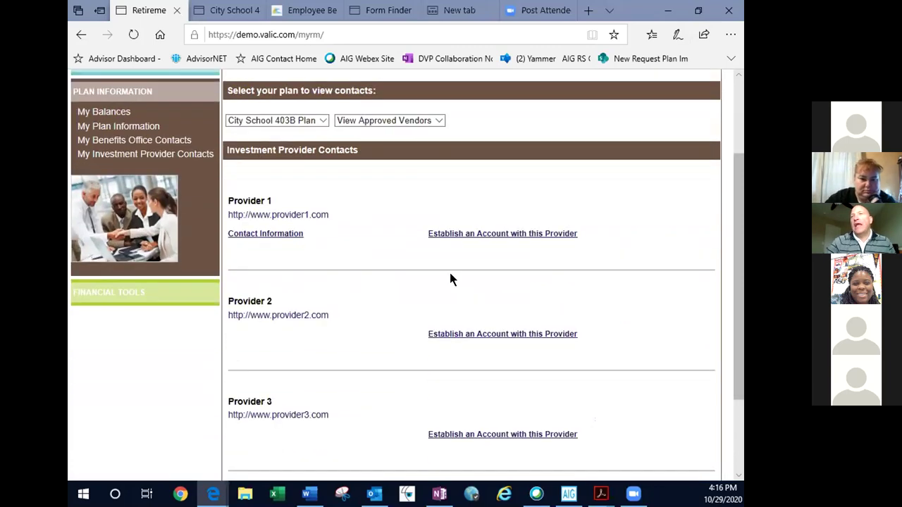
pyautogui.scroll(-3, 342, 303)
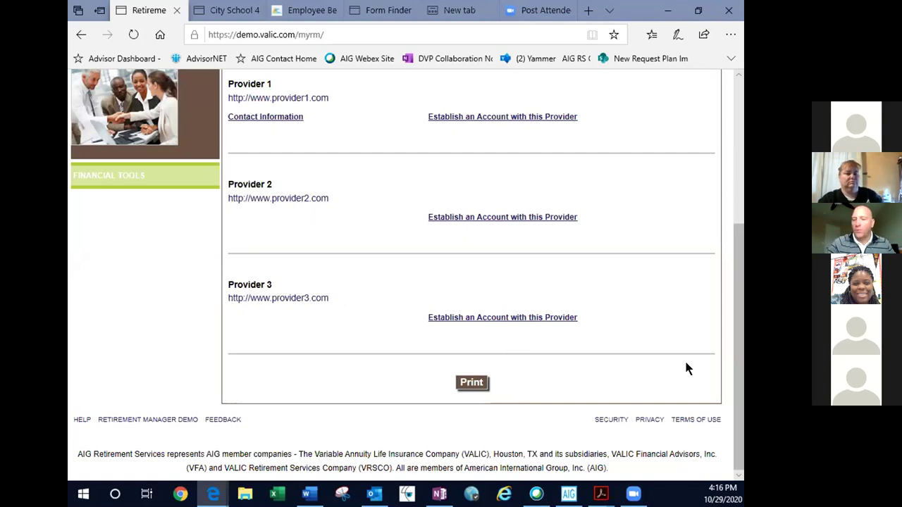
pyautogui.scroll(1, 689, 349)
pyautogui.scroll(2, 688, 348)
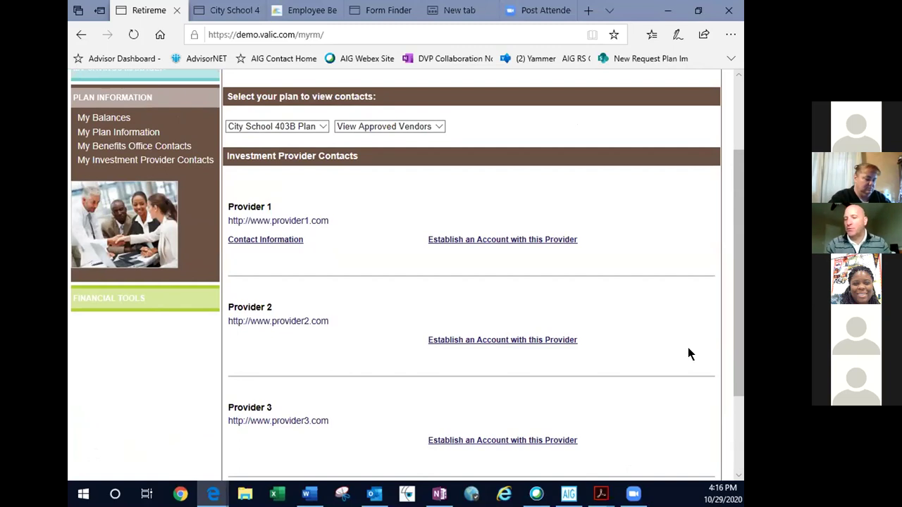
pyautogui.scroll(1, 697, 335)
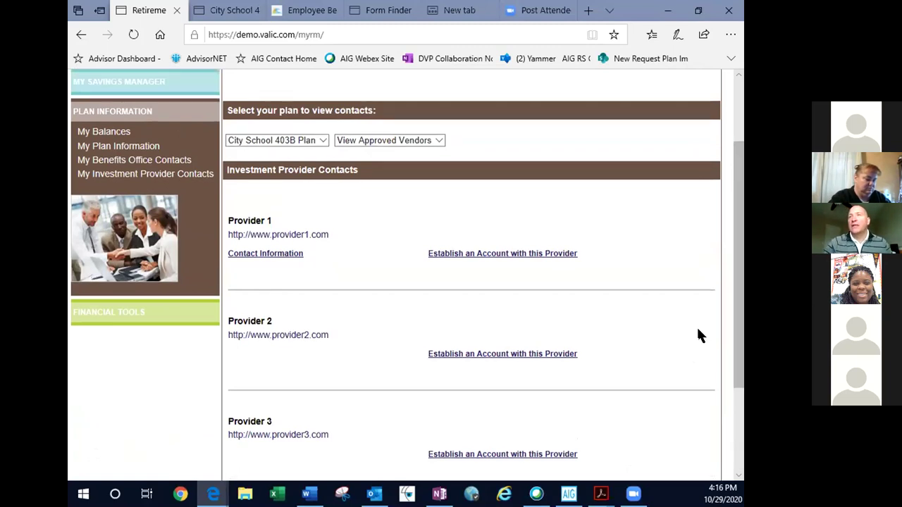
pyautogui.scroll(2, 697, 335)
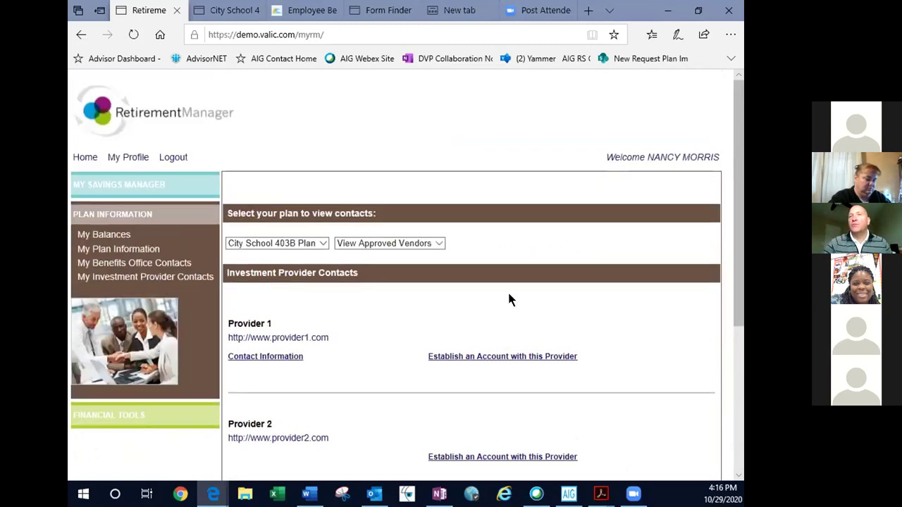
pyautogui.click(150, 265)
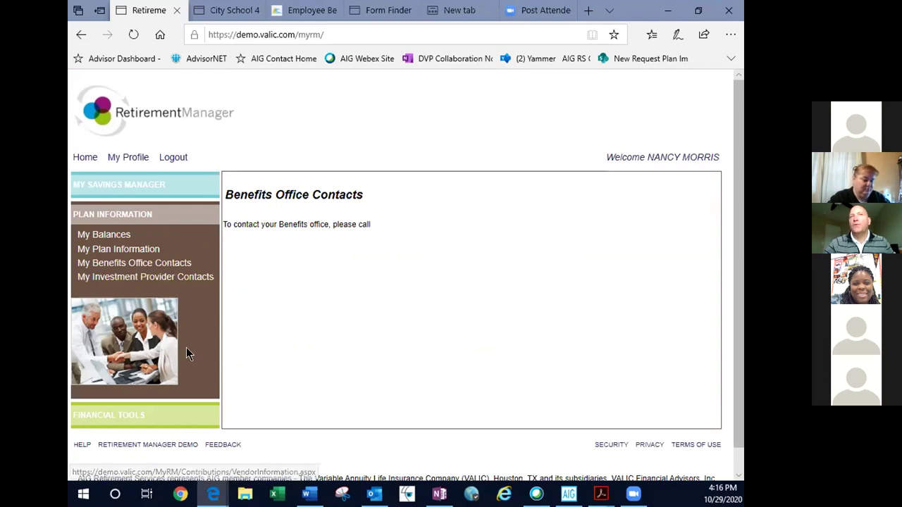
# - Expand the Financial Tools section in the sidebar
pyautogui.click(161, 420)
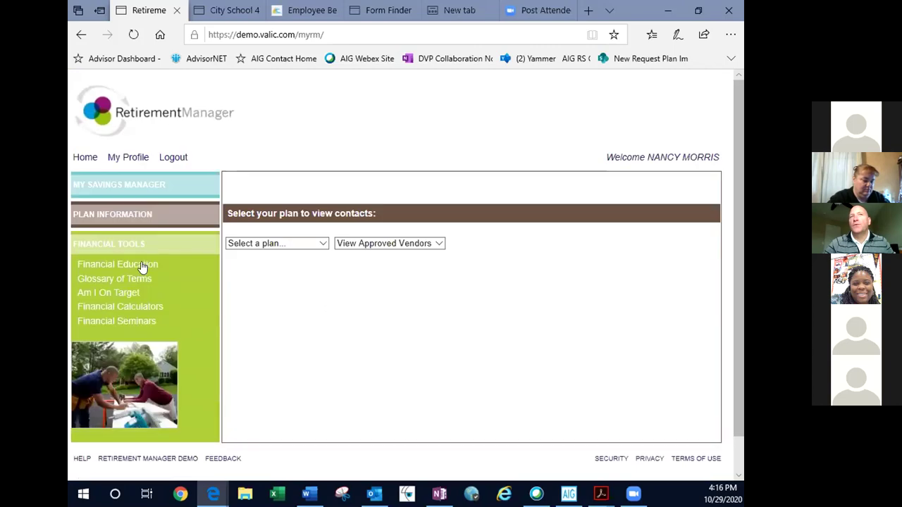
# - View the Financial Education life-event topics, then go to the start-or-change contributions page
pyautogui.click(141, 265)
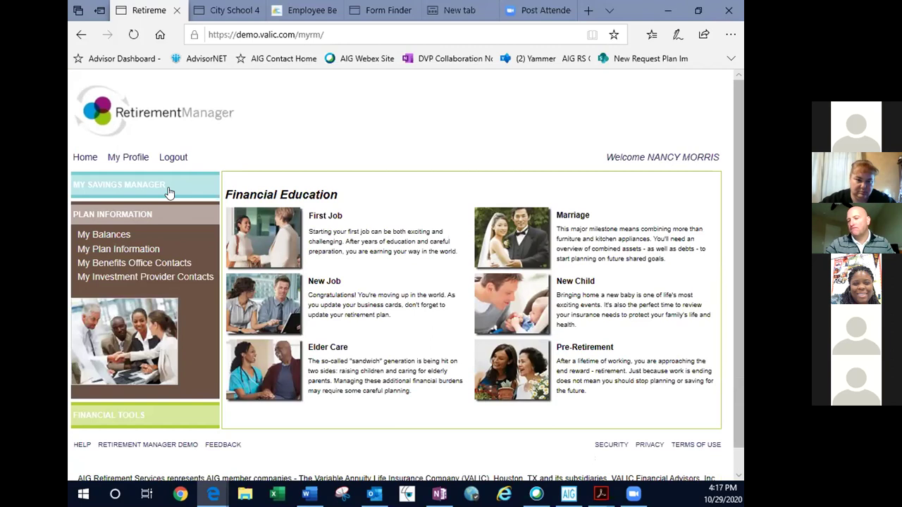
pyautogui.moveTo(169, 187)
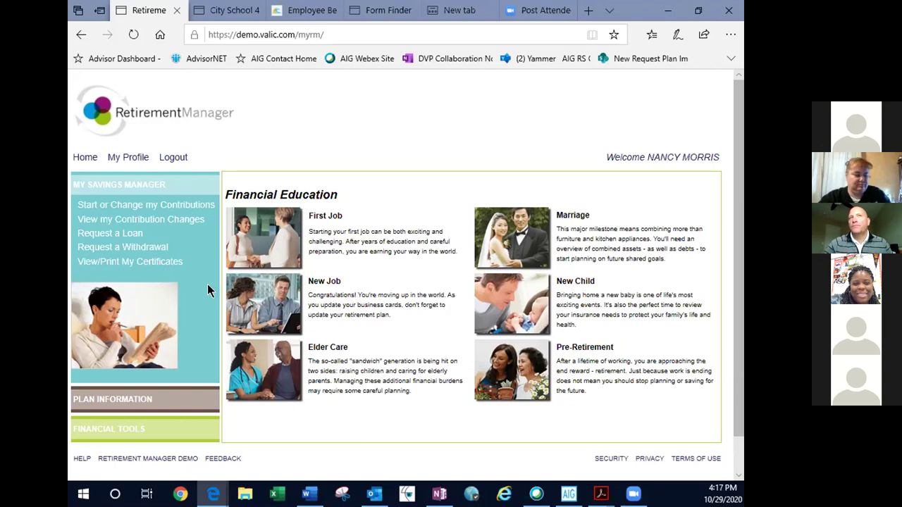
pyautogui.click(172, 203)
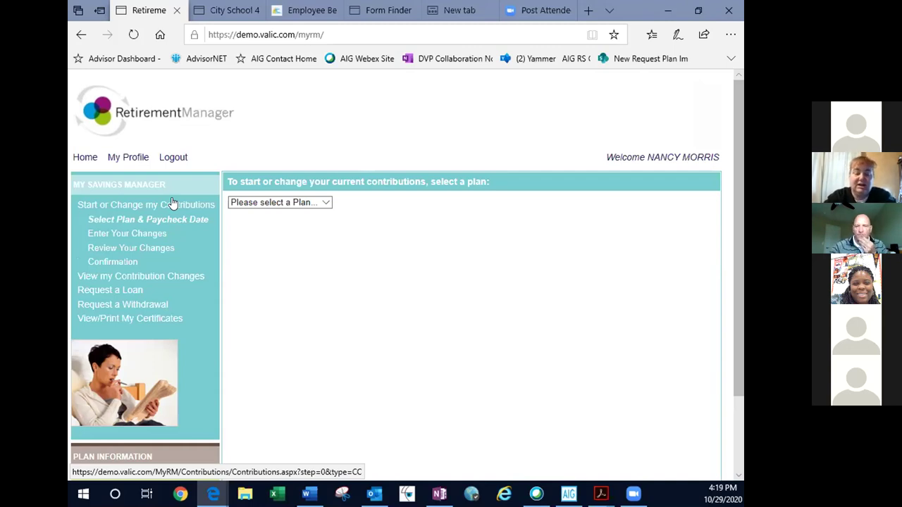
# - Reopen the contributions plan-selection page, then bring up the CMSD Retirement Savings FAQs 403Bs PDF
pyautogui.click(107, 258)
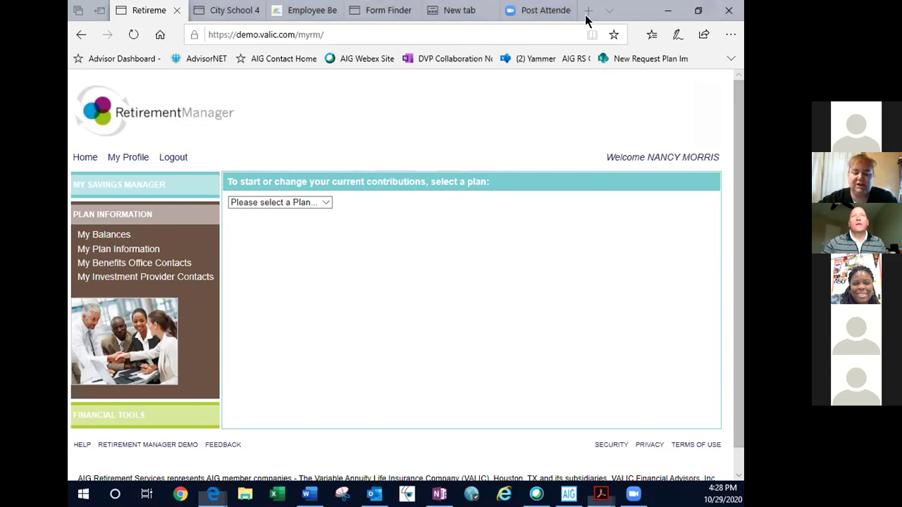
pyautogui.scroll(2, 517, 123)
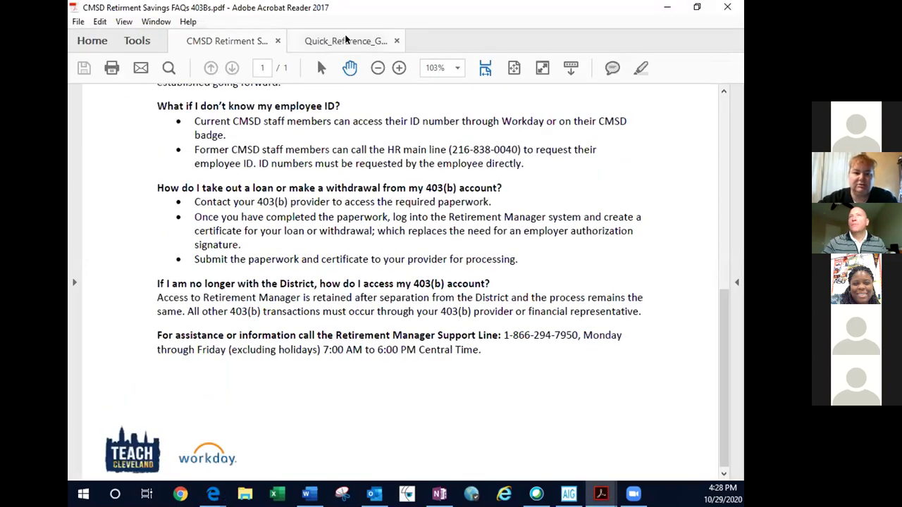
# - Show Quick_Reference_Guide_(Elite).pdf in Acrobat Reader, scrolled to its cover page
pyautogui.click(345, 40)
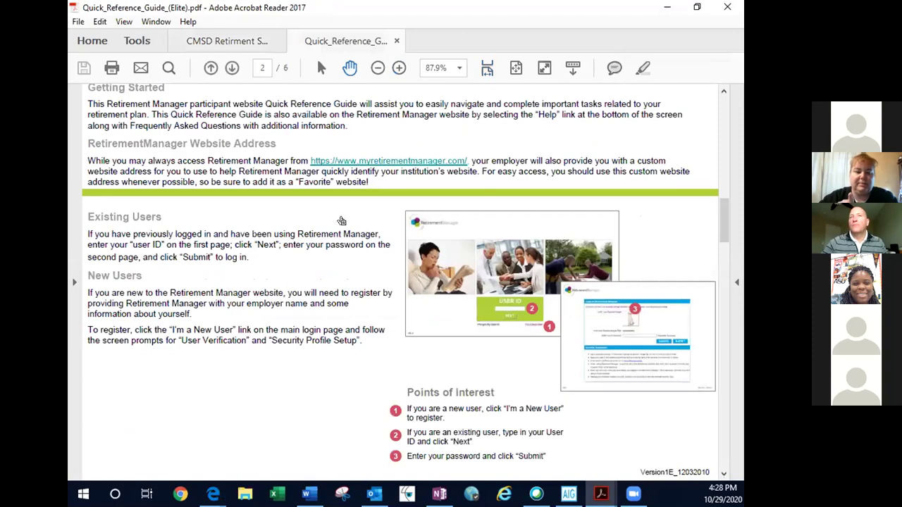
pyautogui.scroll(1, 342, 215)
pyautogui.scroll(8, 342, 216)
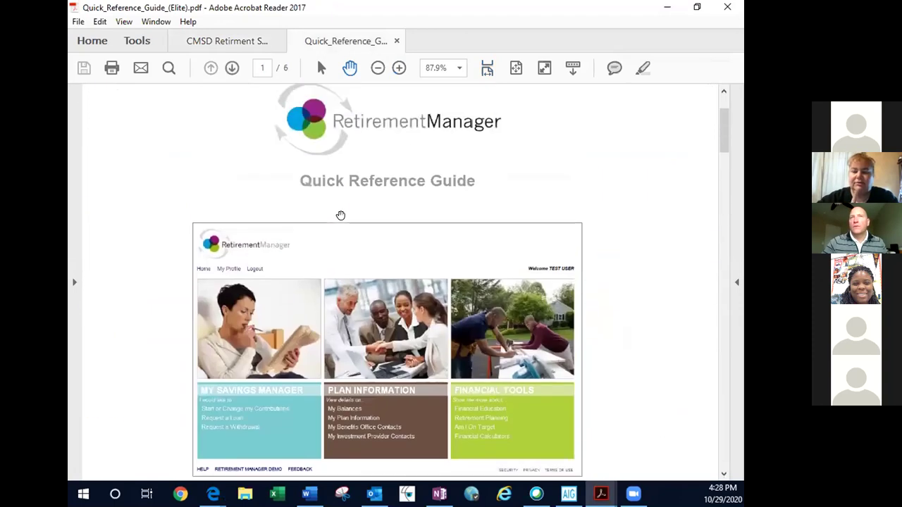
pyautogui.scroll(-1, 342, 215)
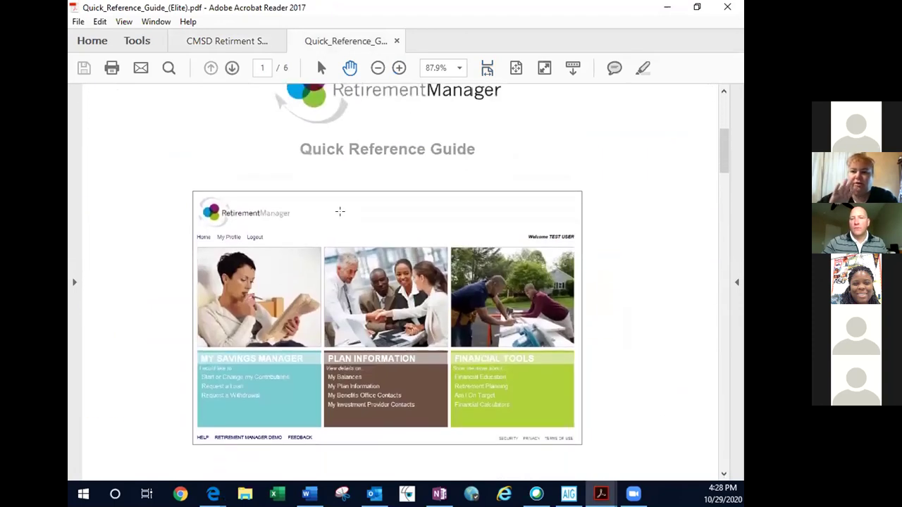